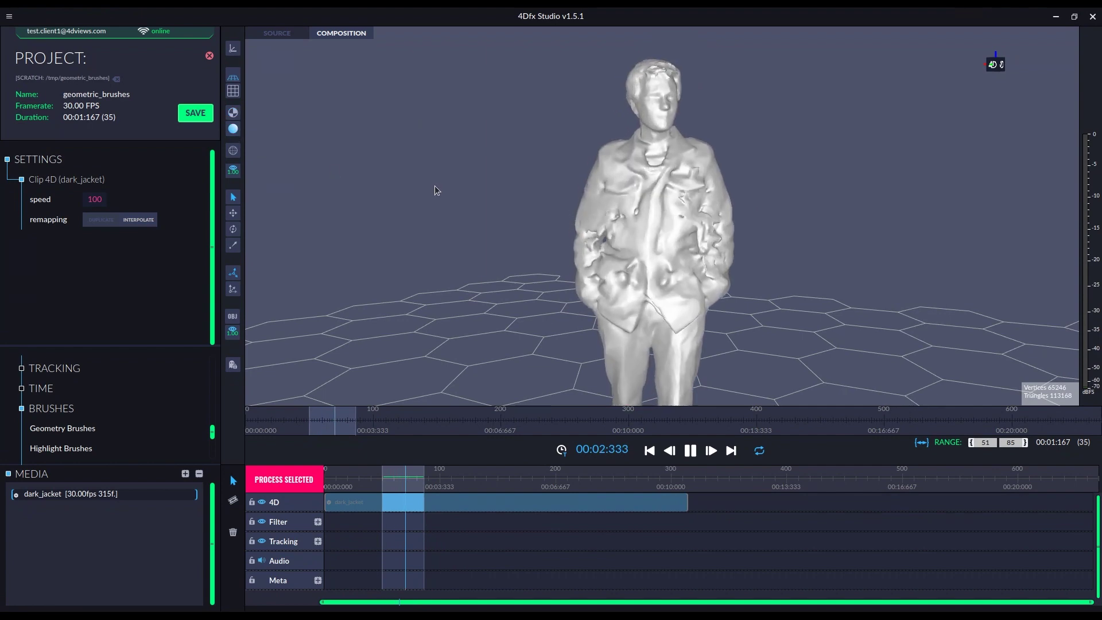
# Wipe out the dents on the jacket's front with the Wipe Out brush at radius 70 px and strength 1.00.
pyautogui.scroll(5, 719, 160)
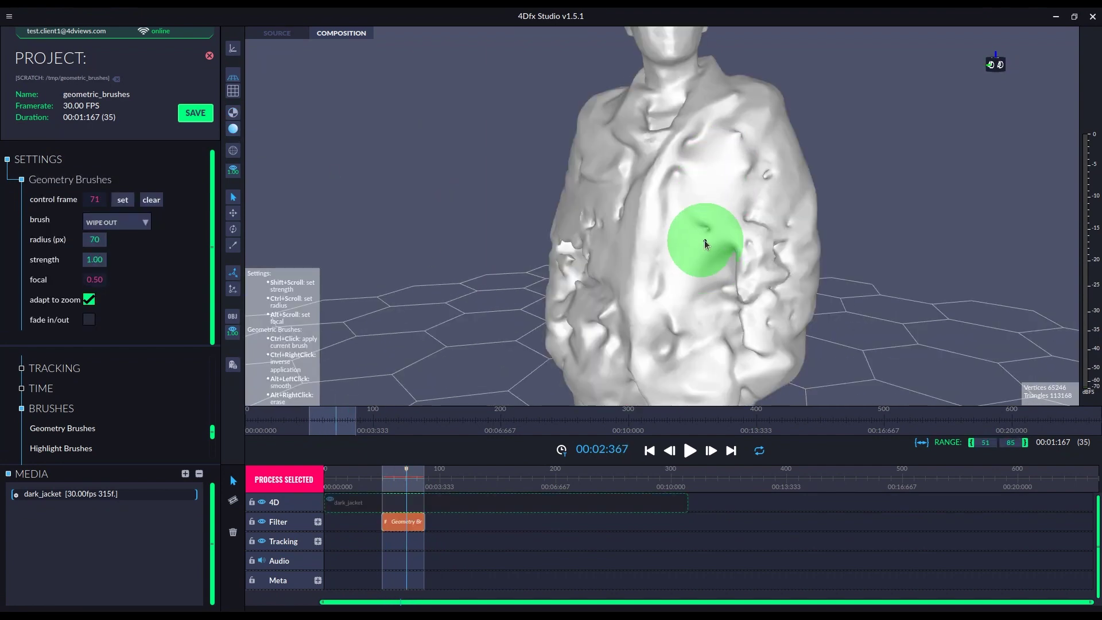
pyautogui.moveTo(687, 259)
pyautogui.mouseDown()
pyautogui.moveTo(672, 357)
pyautogui.moveTo(594, 328)
pyautogui.mouseUp()
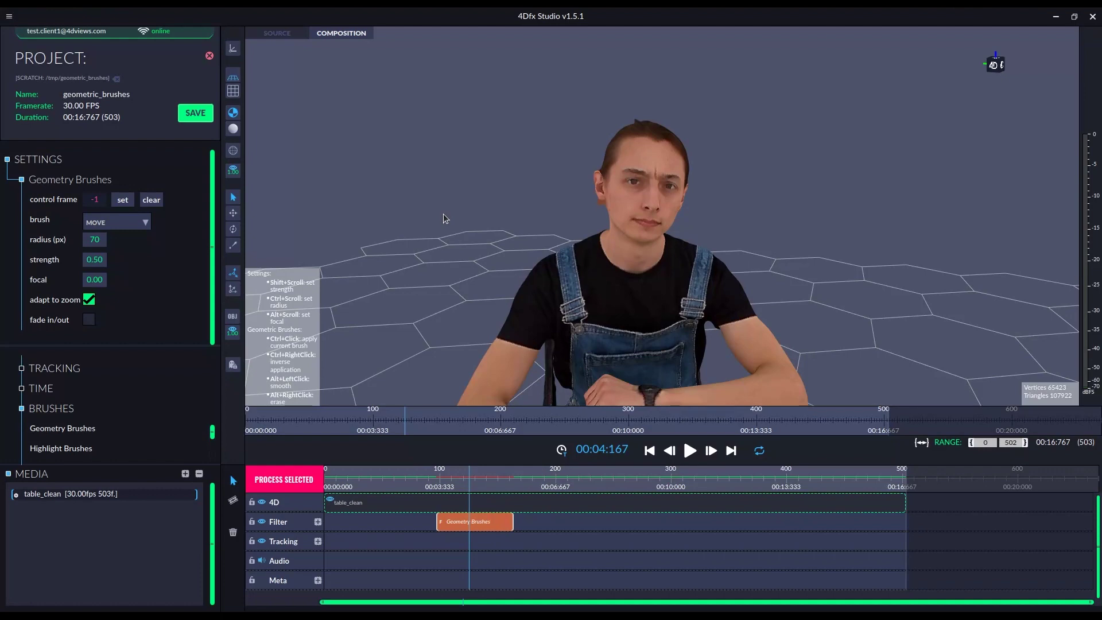
# Display the seated figure shaded and raise two ridges on the tabletop with the Sculpt brush at an 80 px radius.
pyautogui.click(233, 128)
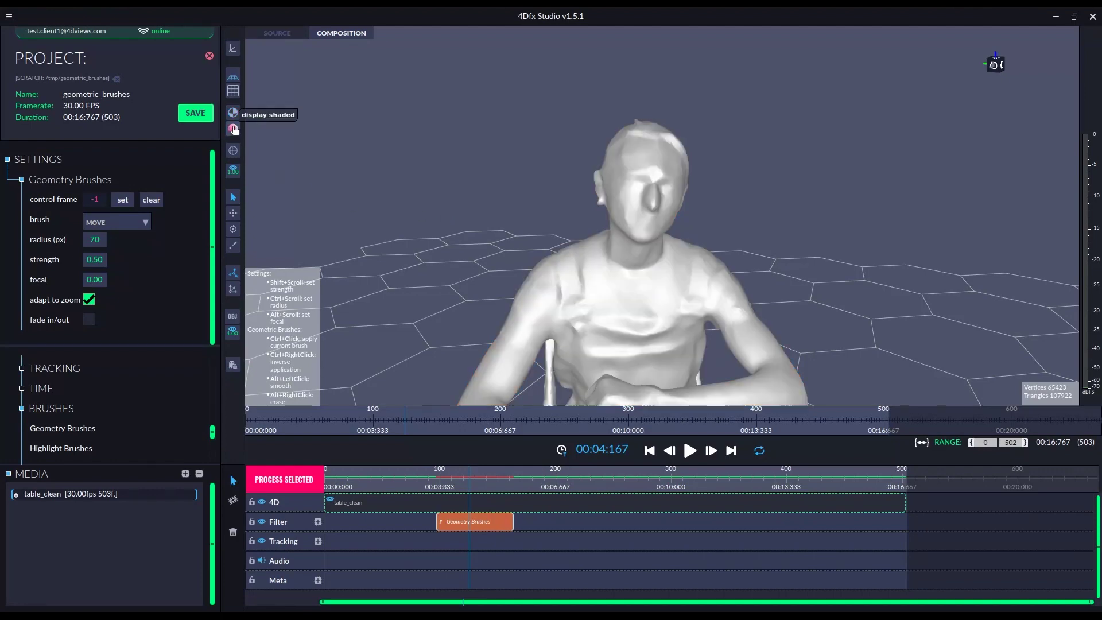
pyautogui.moveTo(505, 241)
pyautogui.mouseDown()
pyautogui.moveTo(590, 246)
pyautogui.moveTo(542, 233)
pyautogui.moveTo(298, 226)
pyautogui.mouseUp()
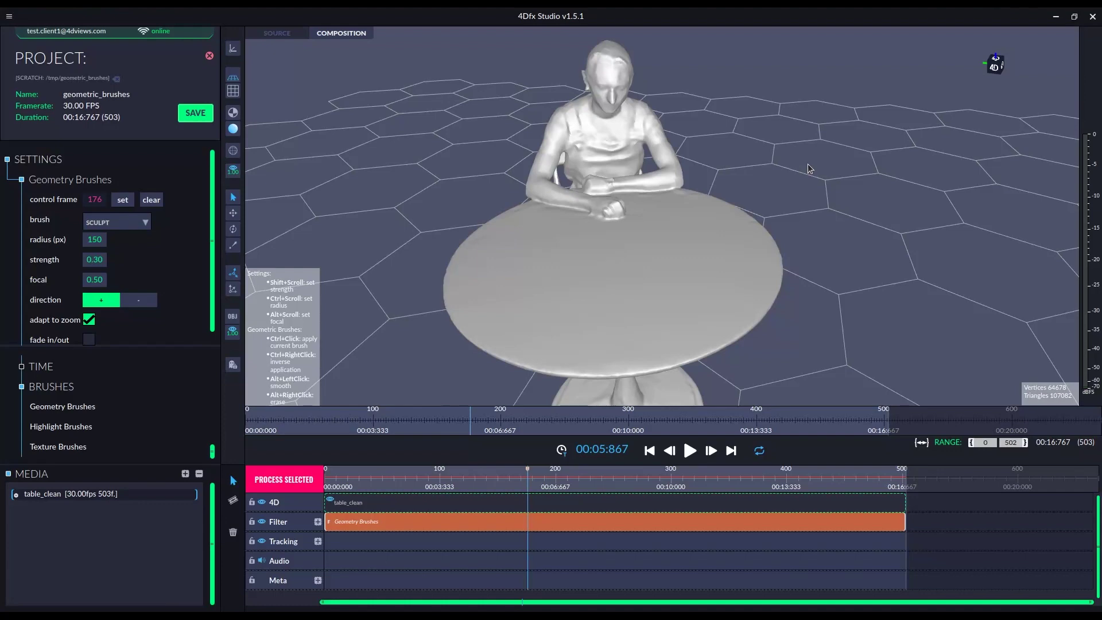
pyautogui.click(138, 224)
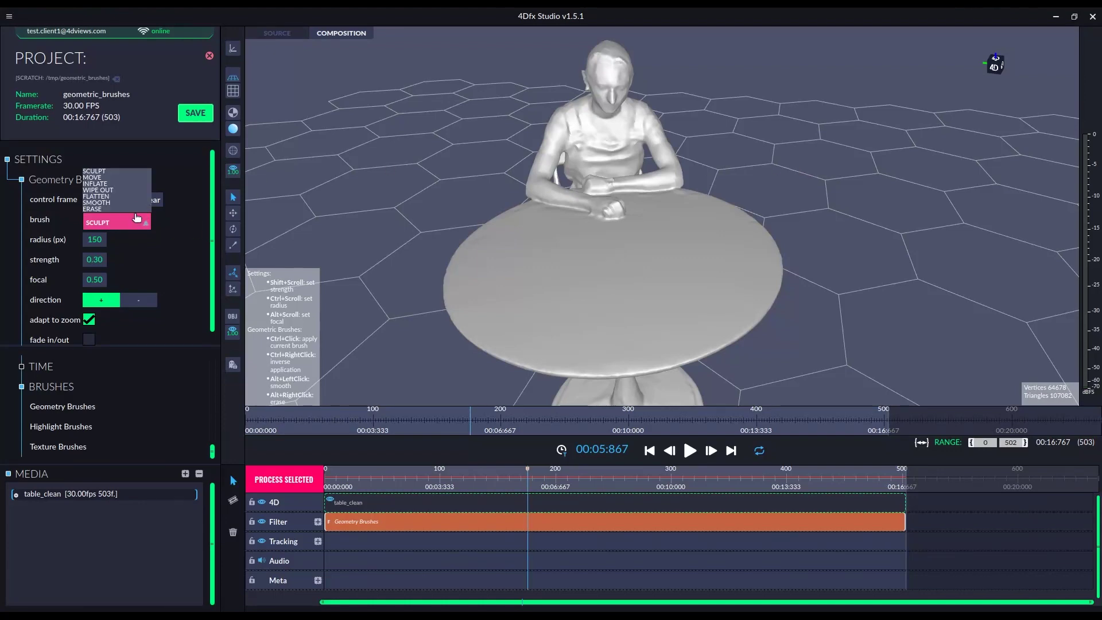
pyautogui.click(138, 171)
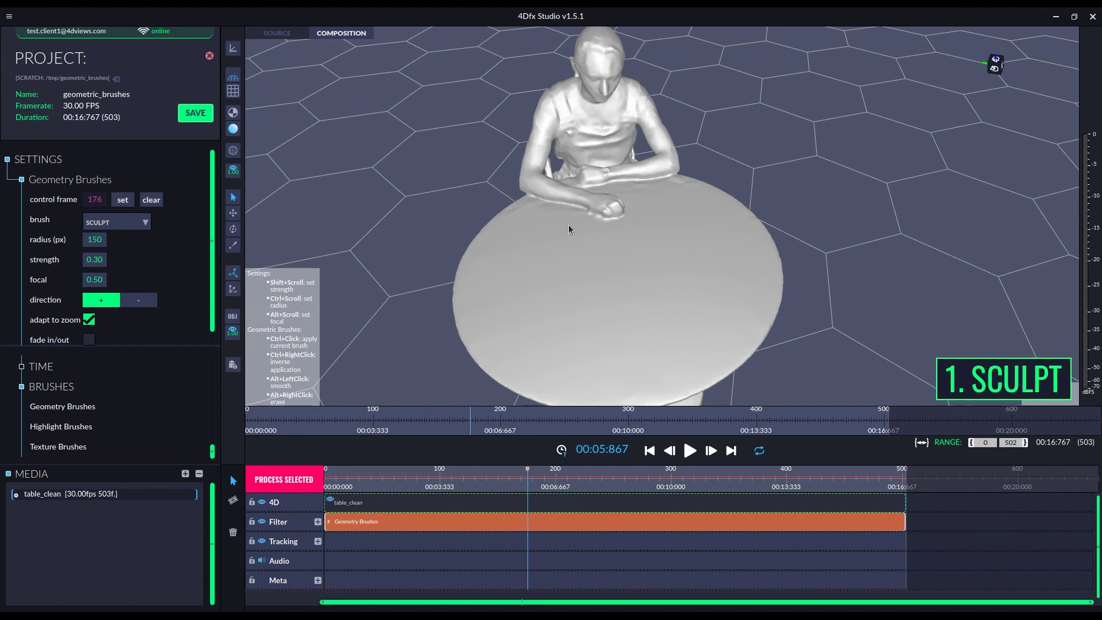
pyautogui.keyDown('ctrl'); pyautogui.scroll(-3, 564, 283); pyautogui.keyUp('ctrl')
pyautogui.moveTo(546, 252)
pyautogui.keyDown('ctrl'); pyautogui.mouseDown()
pyautogui.moveTo(574, 373)
pyautogui.moveTo(539, 240)
pyautogui.moveTo(755, 253)
pyautogui.moveTo(794, 239)
pyautogui.moveTo(539, 276)
pyautogui.moveTo(617, 274)
pyautogui.mouseUp(); pyautogui.keyUp('ctrl')
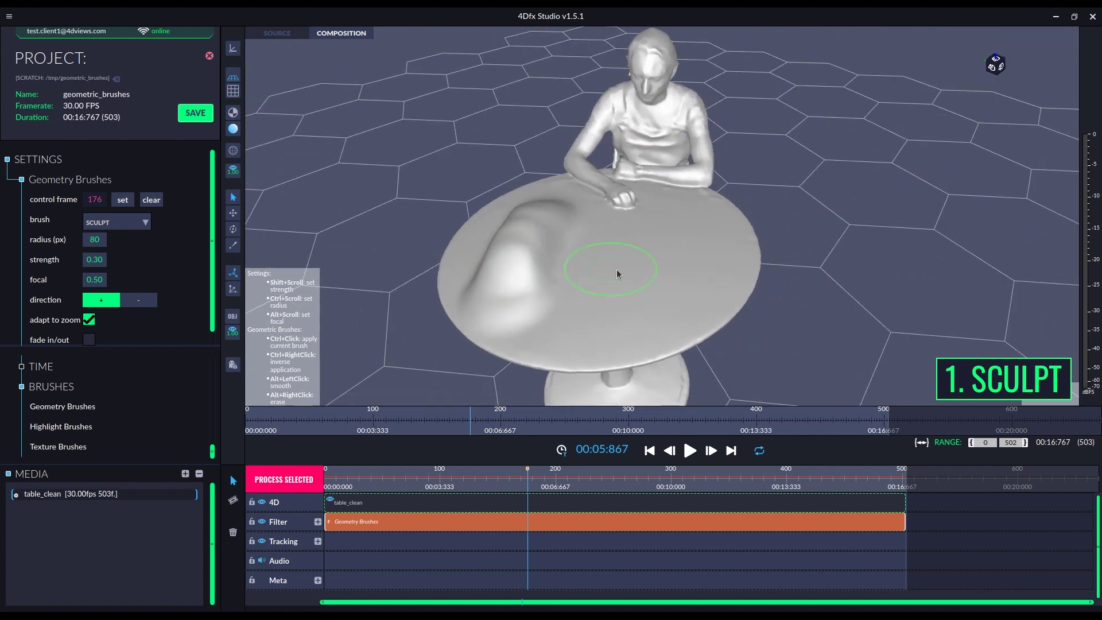
pyautogui.moveTo(663, 220)
pyautogui.keyDown('ctrl'); pyautogui.mouseDown()
pyautogui.moveTo(657, 307)
pyautogui.moveTo(660, 269)
pyautogui.mouseUp(); pyautogui.keyUp('ctrl')
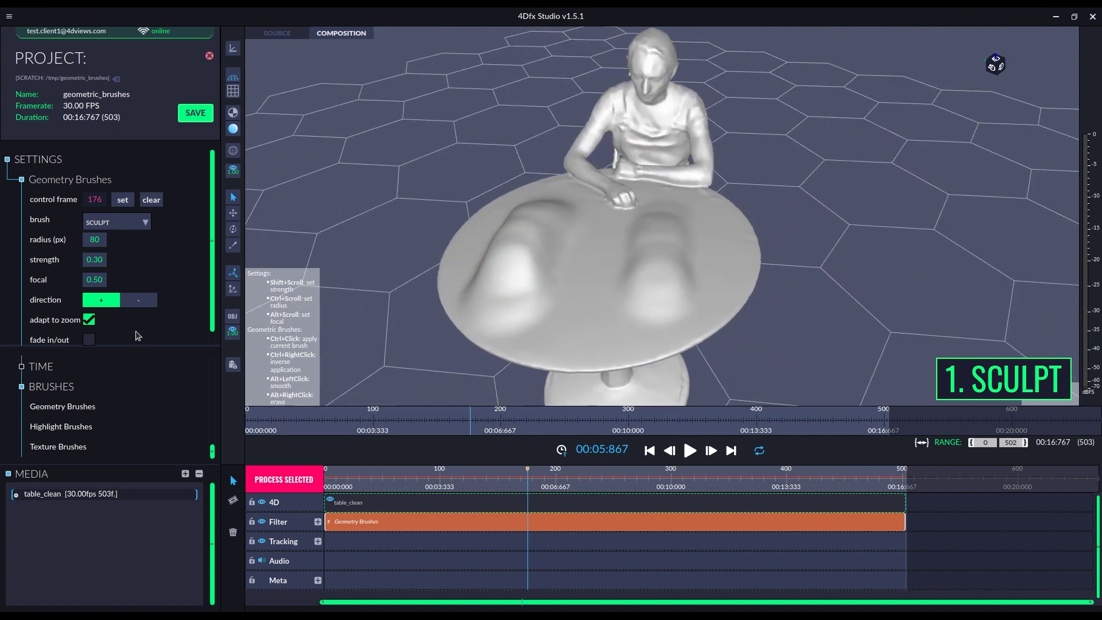
# Set the Sculpt brush direction to negative and apply inverted sculpt strokes to the seated figure's back.
pyautogui.scroll(-1, 146, 324)
pyautogui.click(153, 290)
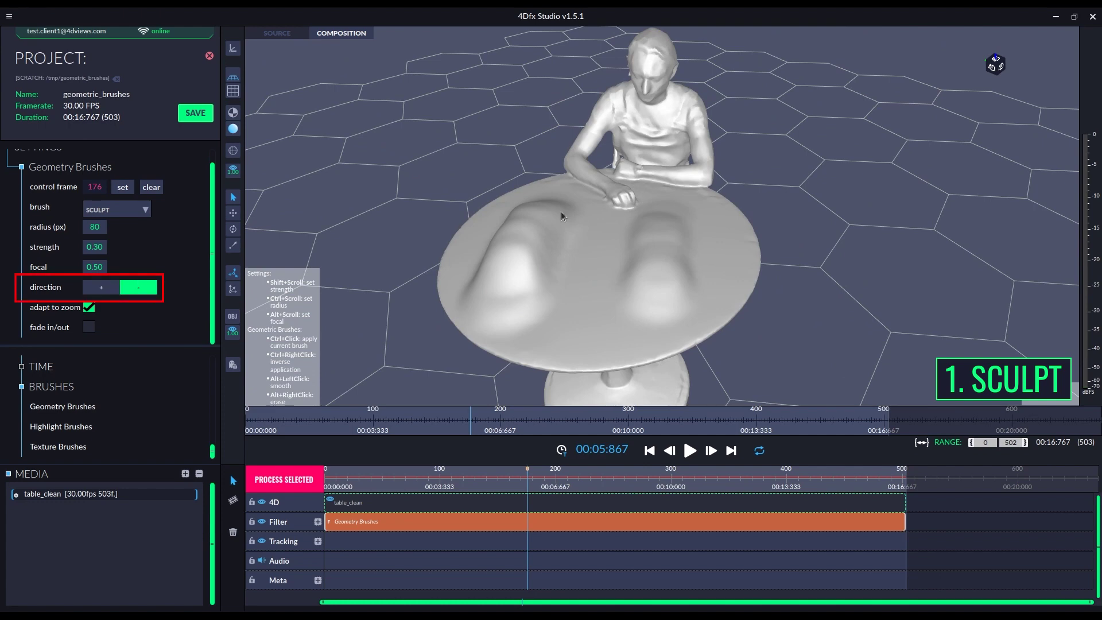
pyautogui.moveTo(619, 258); pyautogui.dragTo(714, 261)
pyautogui.moveTo(713, 262)
pyautogui.keyDown('ctrl'); pyautogui.mouseDown(button='right')
pyautogui.moveTo(666, 263)
pyautogui.moveTo(687, 263)
pyautogui.mouseUp(button='right'); pyautogui.keyUp('ctrl')
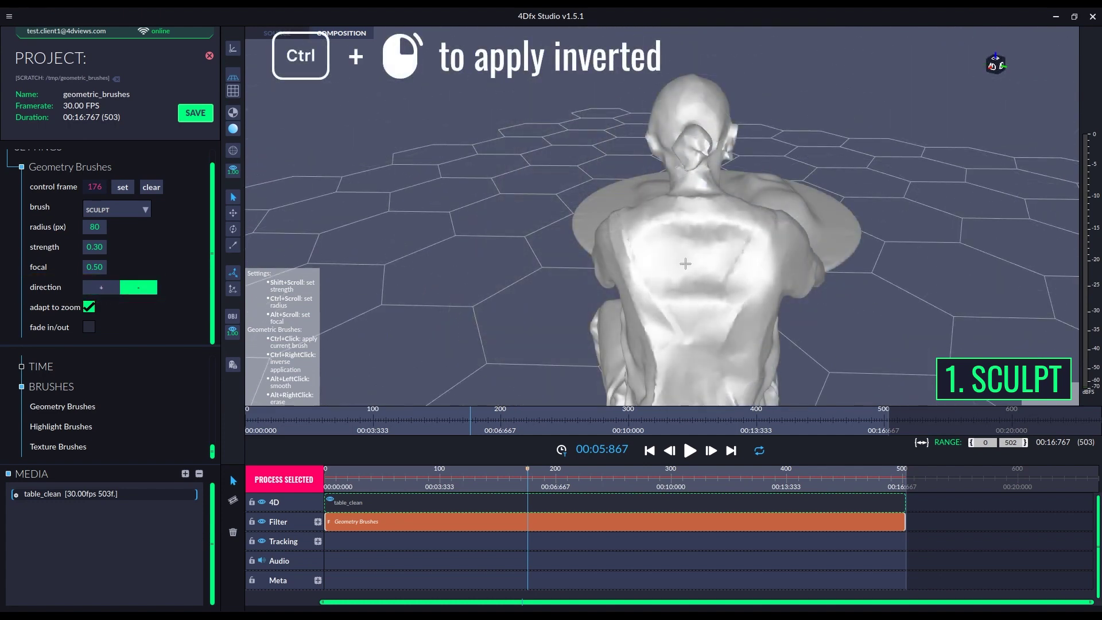
pyautogui.moveTo(687, 263)
pyautogui.mouseDown()
pyautogui.moveTo(874, 294)
pyautogui.moveTo(941, 274)
pyautogui.mouseUp()
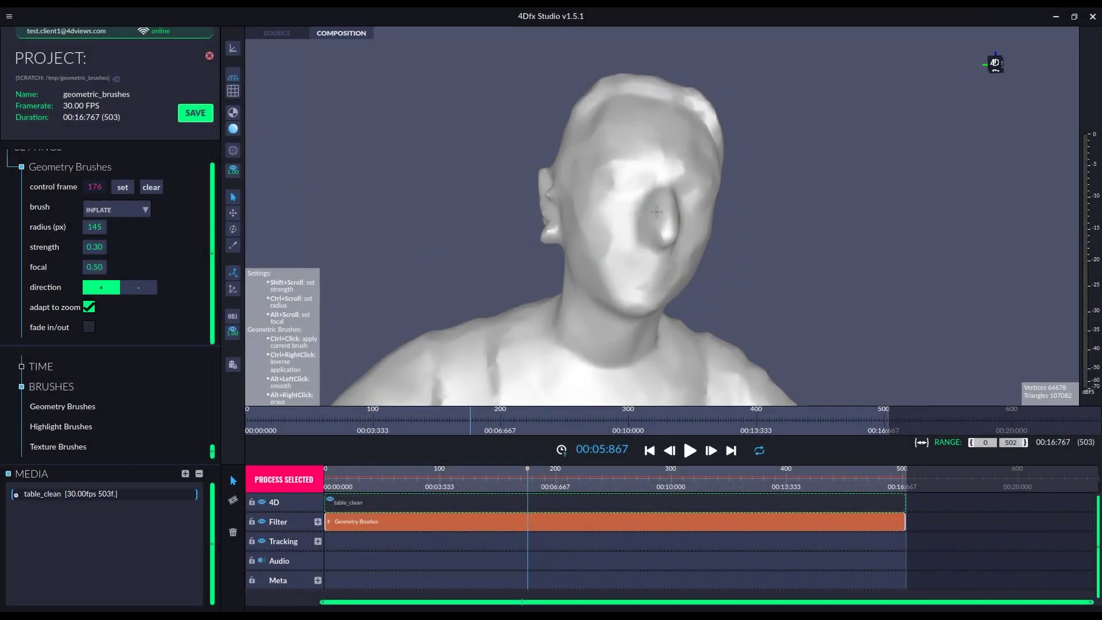
# Inflate the figure's nose with the Inflate brush at radius 145 px and strength 0.30.
pyautogui.keyDown('ctrl'); pyautogui.click(645, 232); pyautogui.keyUp('ctrl')
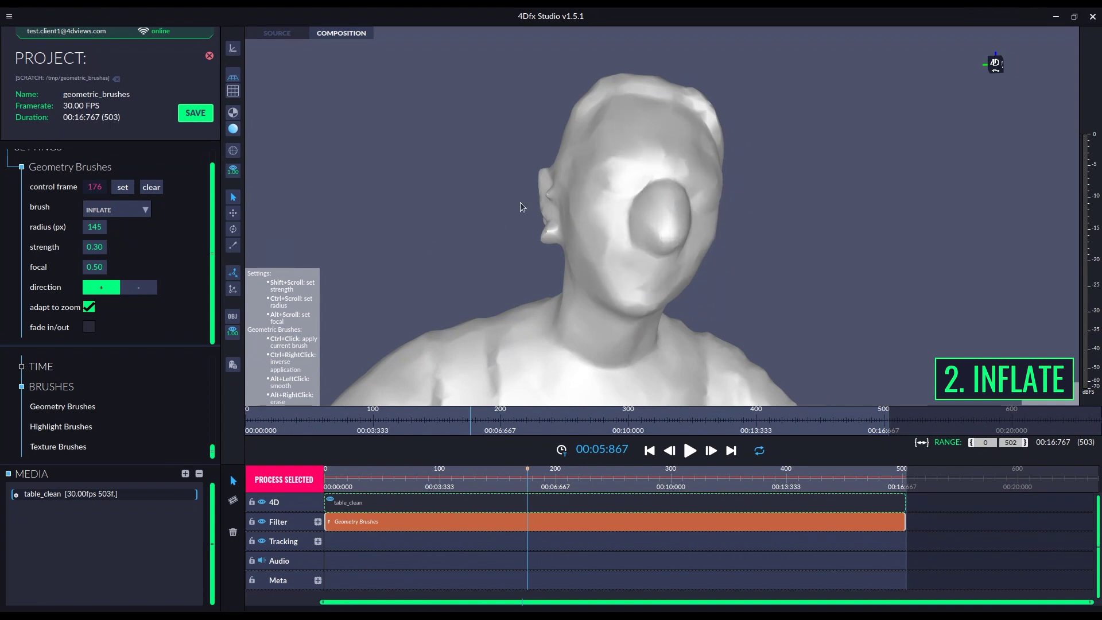
pyautogui.moveTo(520, 203); pyautogui.dragTo(668, 207)
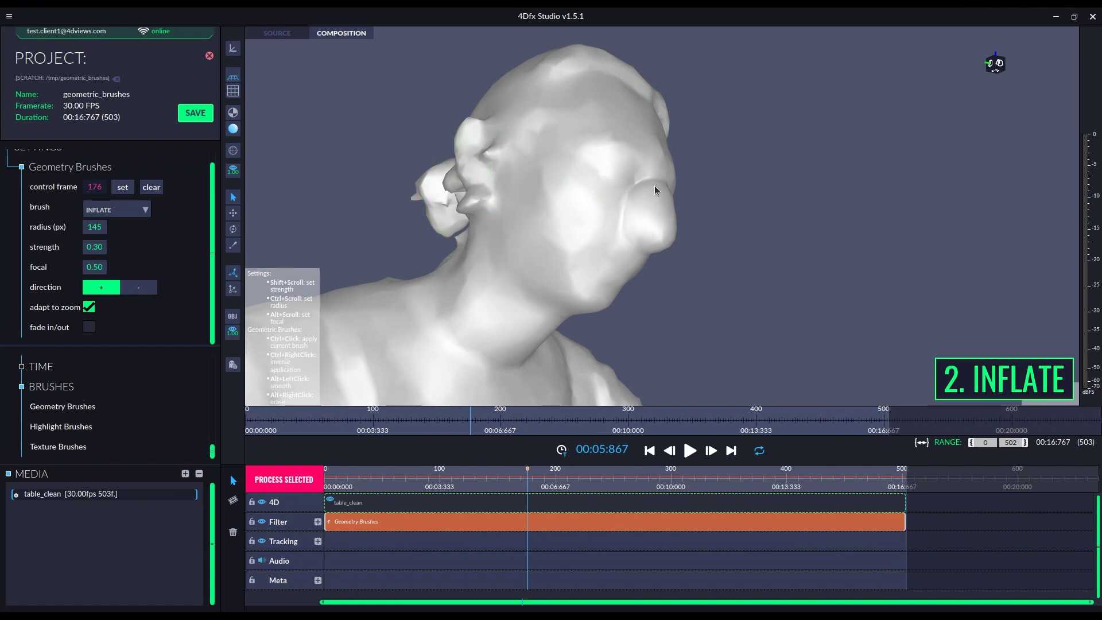
# Apply inverted Inflate strokes to both cheeks of the figure's face.
pyautogui.moveTo(654, 184); pyautogui.dragTo(596, 183)
pyautogui.keyDown('ctrl'); pyautogui.moveTo(596, 183); pyautogui.dragTo(587, 192, button='right'); pyautogui.keyUp('ctrl')
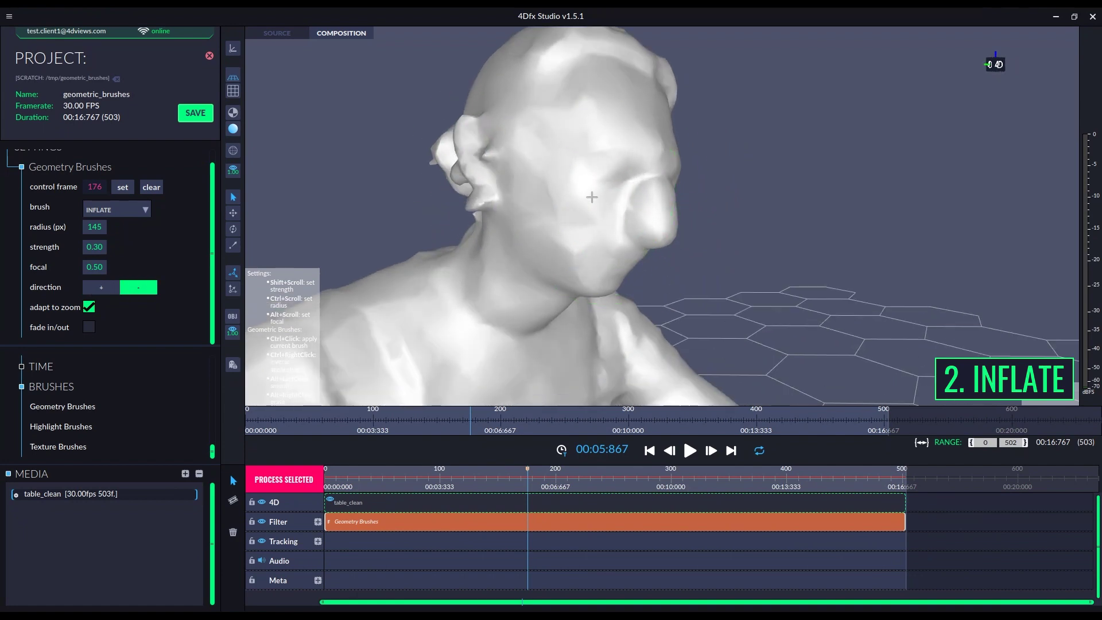
pyautogui.moveTo(766, 187); pyautogui.dragTo(782, 212)
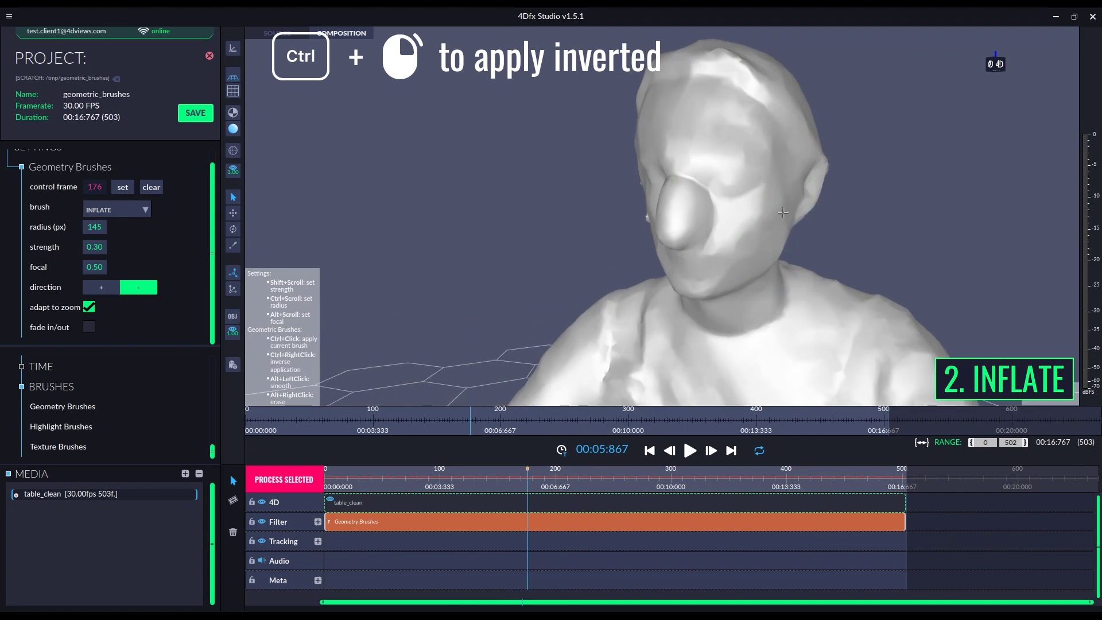
pyautogui.keyDown('ctrl'); pyautogui.moveTo(757, 184); pyautogui.dragTo(716, 237, button='right'); pyautogui.keyUp('ctrl')
pyautogui.moveTo(827, 192); pyautogui.dragTo(896, 177)
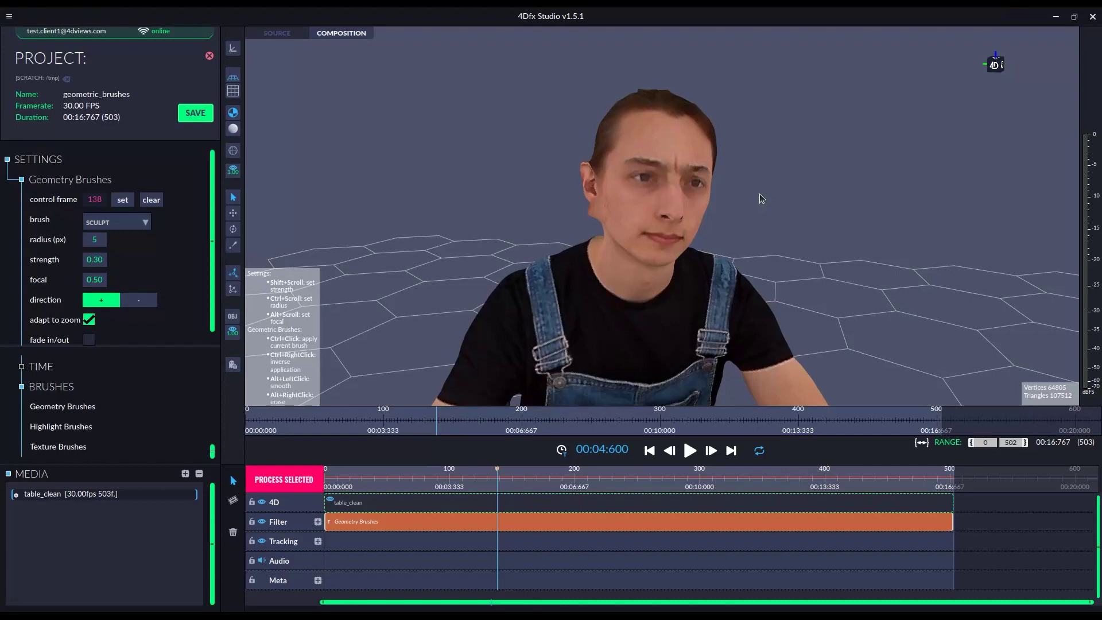
# Display the seated figure shaded and choose the Smooth brush with an 80 px radius.
pyautogui.click(232, 129)
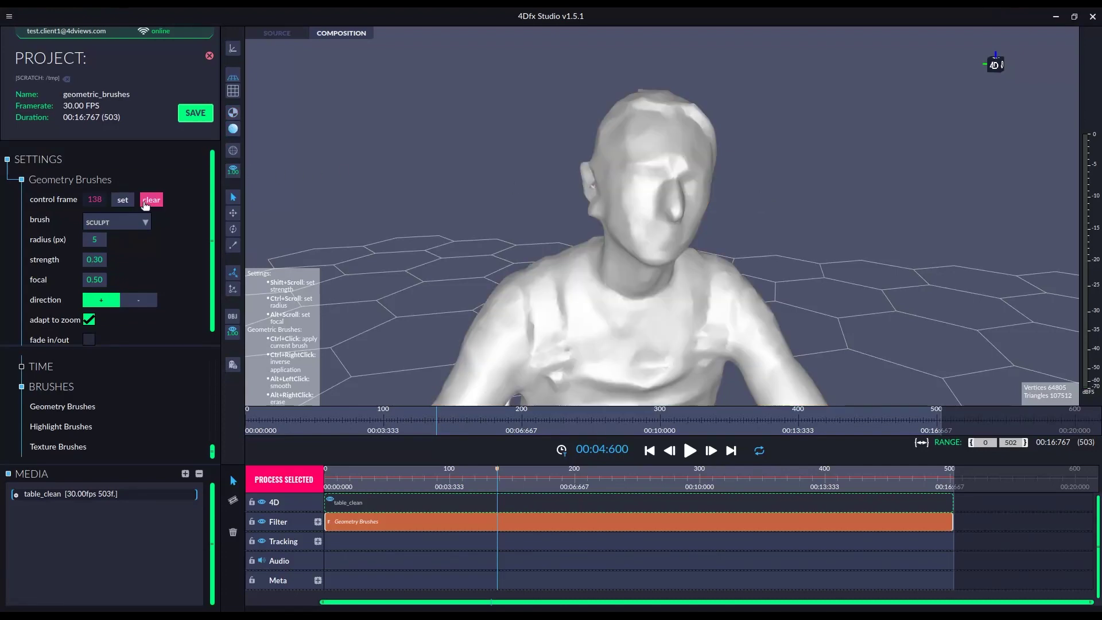
pyautogui.click(138, 222)
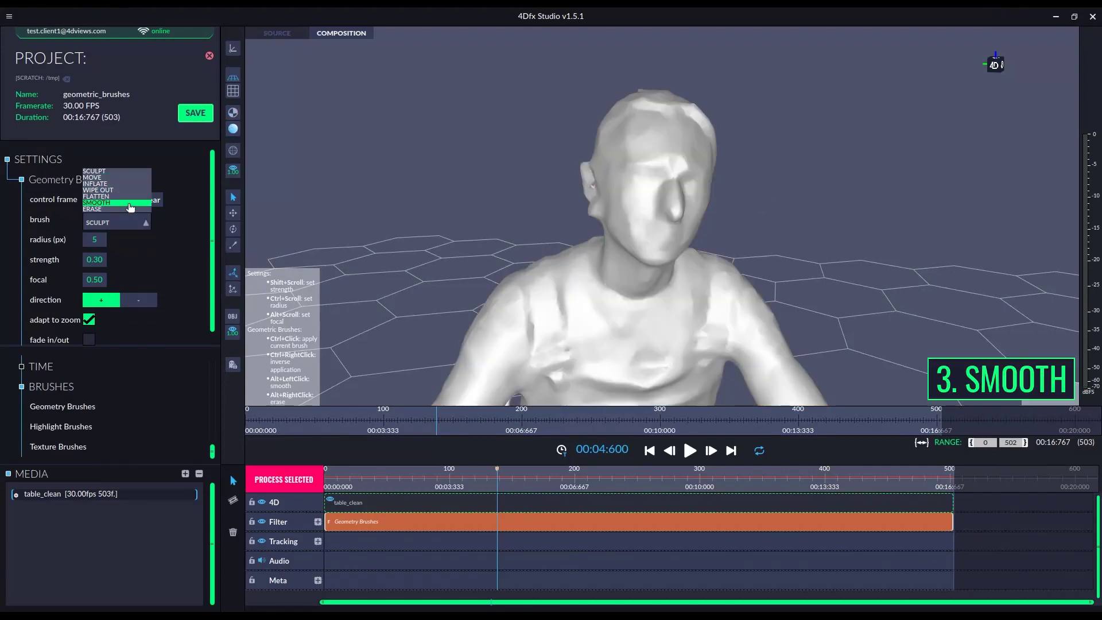
pyautogui.click(130, 203)
pyautogui.keyDown('ctrl'); pyautogui.scroll(15, 651, 208); pyautogui.keyUp('ctrl')
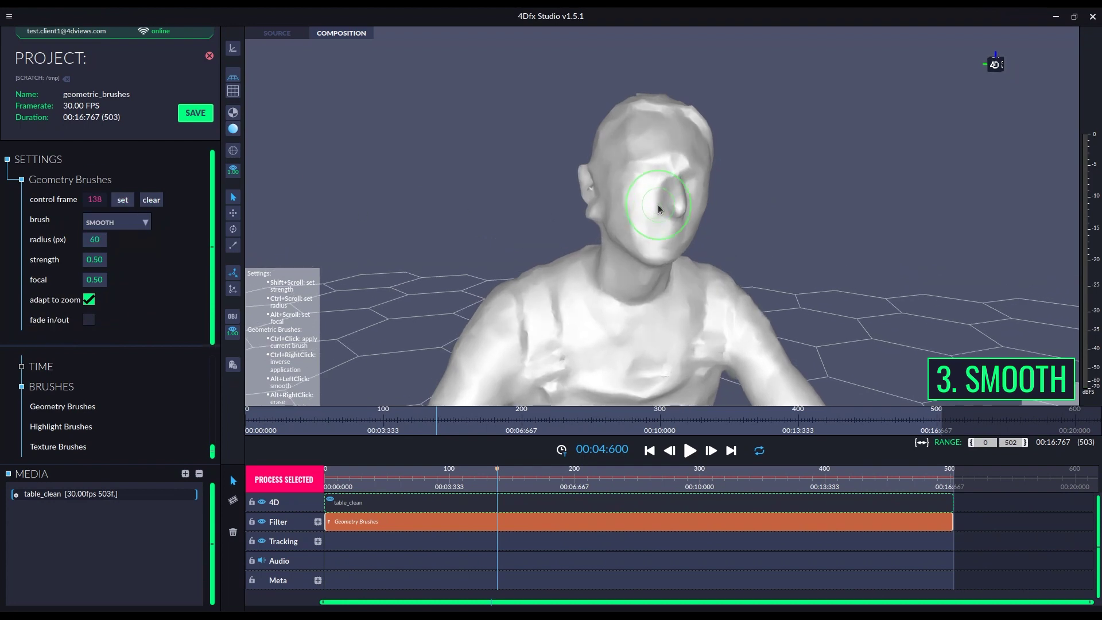
# Try smoothing the figure's face and nose, and undo the smoothing.
pyautogui.keyDown('ctrl'); pyautogui.click(676, 155); pyautogui.keyUp('ctrl')
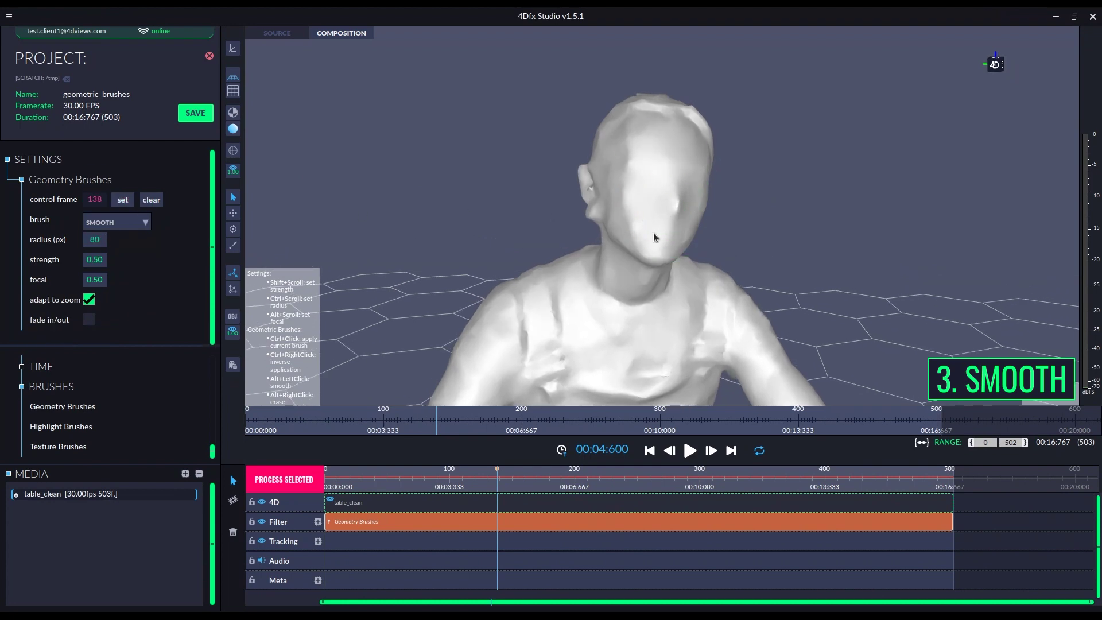
pyautogui.hotkey('ctrl', 'z')
# Smooth the rough geometry around and behind the ear with the Smooth brush at a 40 px radius.
pyautogui.moveTo(653, 232); pyautogui.dragTo(590, 228)
pyautogui.moveTo(591, 229); pyautogui.dragTo(660, 211, button='middle')
pyautogui.scroll(8, 721, 229)
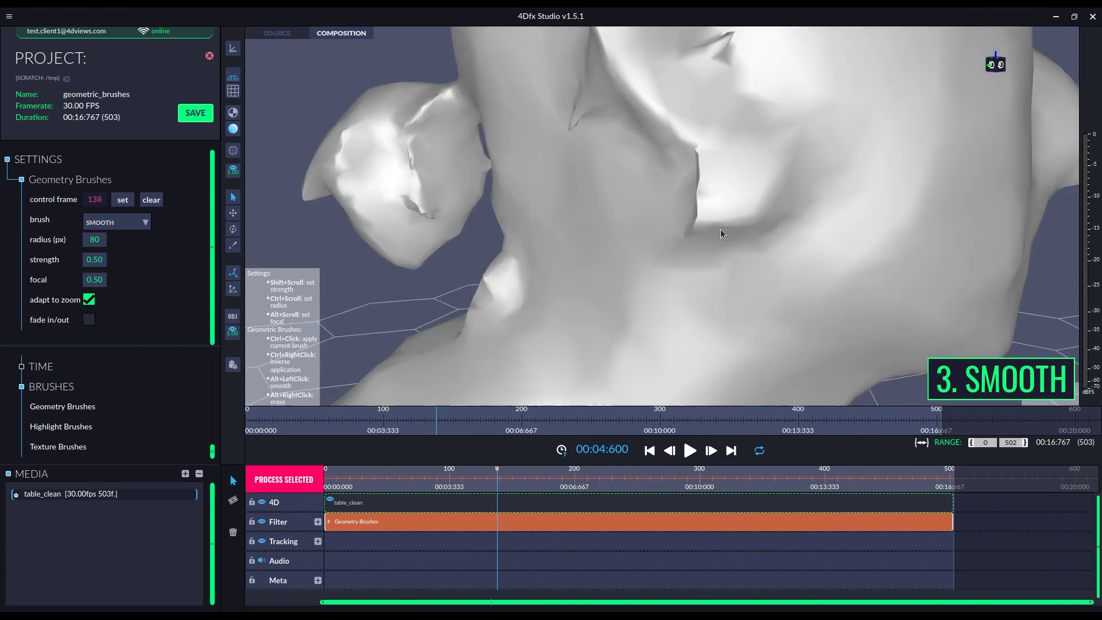
pyautogui.moveTo(720, 229)
pyautogui.mouseDown()
pyautogui.moveTo(723, 189)
pyautogui.moveTo(694, 224)
pyautogui.moveTo(780, 172)
pyautogui.moveTo(670, 201)
pyautogui.moveTo(707, 278)
pyautogui.moveTo(733, 153)
pyautogui.moveTo(607, 258)
pyautogui.mouseUp()
pyautogui.scroll(-5, 731, 165)
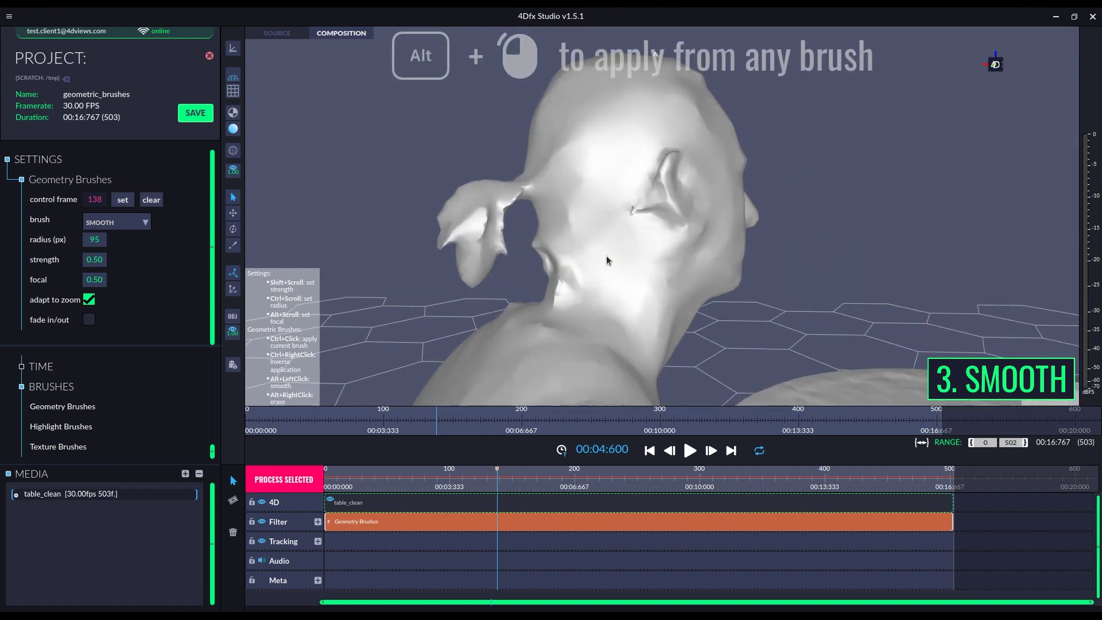
pyautogui.keyDown('ctrl'); pyautogui.scroll(-5, 636, 211); pyautogui.keyUp('ctrl')
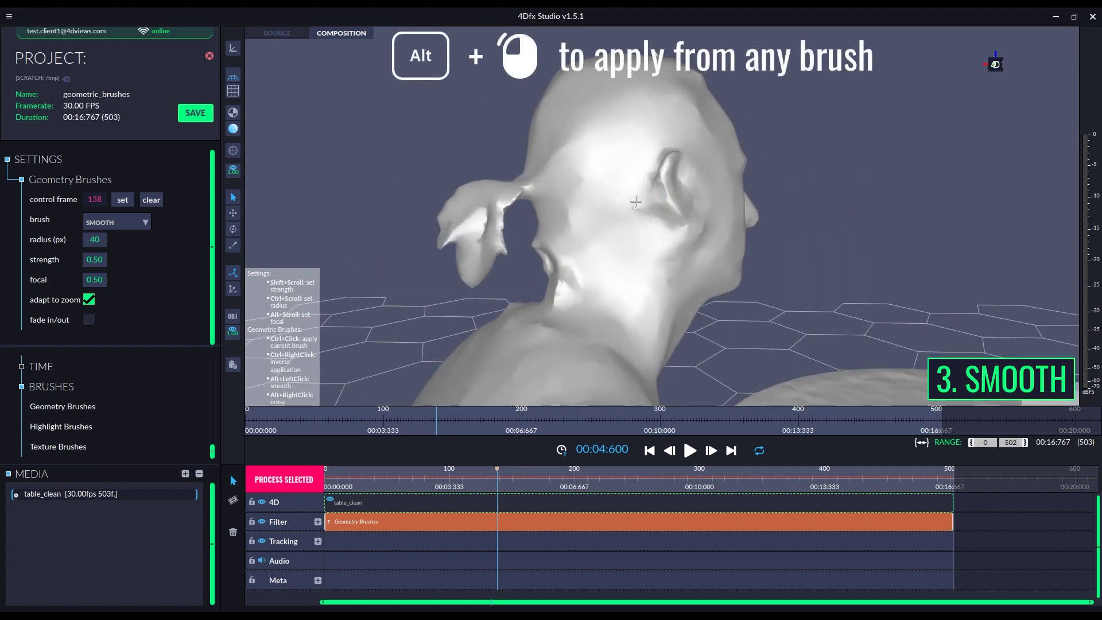
pyautogui.moveTo(667, 252)
pyautogui.mouseDown()
pyautogui.moveTo(514, 229)
pyautogui.moveTo(638, 198)
pyautogui.moveTo(713, 229)
pyautogui.mouseUp()
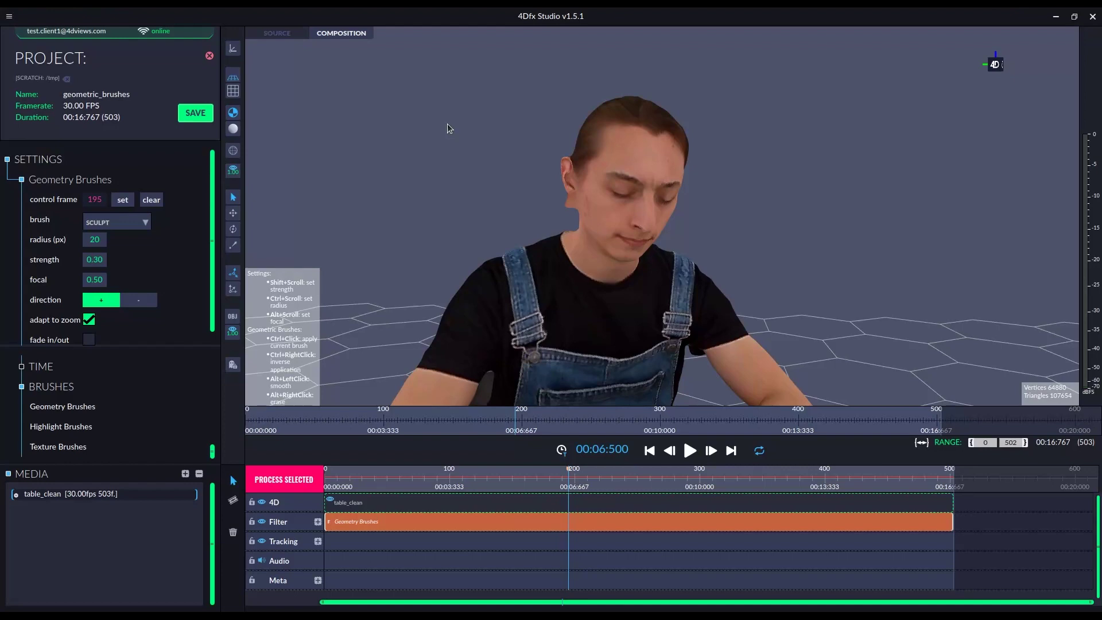
# Display the mesh shaded and wipe out the lump below the ear with the Wipe Out brush at a 20 px radius.
pyautogui.click(138, 222)
pyautogui.click(135, 190)
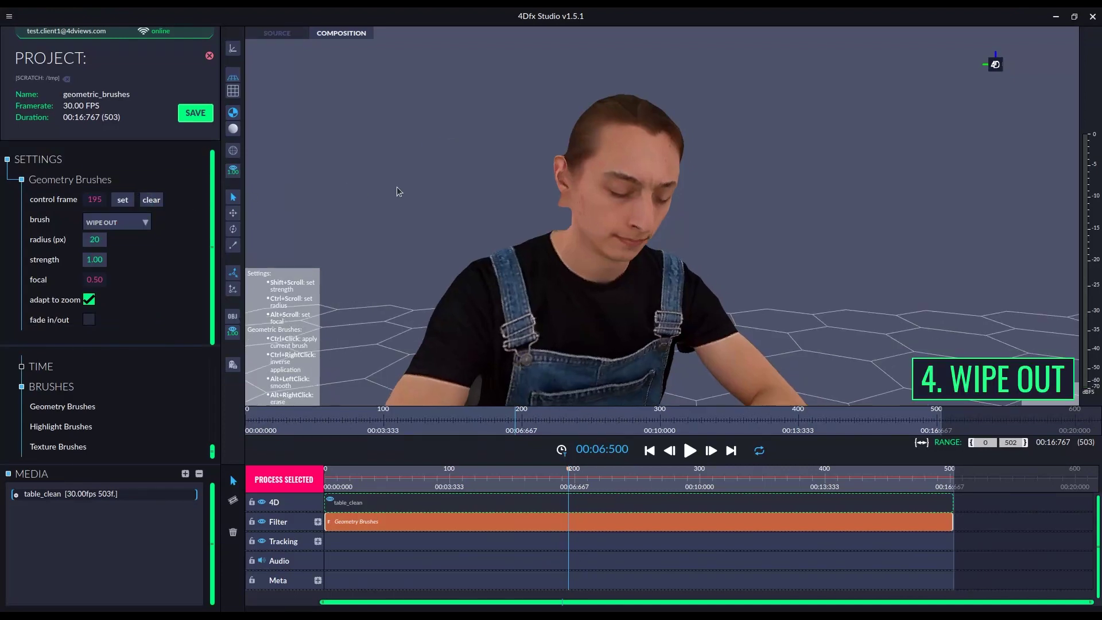
pyautogui.click(233, 128)
pyautogui.moveTo(401, 163)
pyautogui.mouseDown()
pyautogui.moveTo(523, 160)
pyautogui.moveTo(541, 194)
pyautogui.moveTo(683, 194)
pyautogui.mouseUp()
pyautogui.scroll(3, 691, 193)
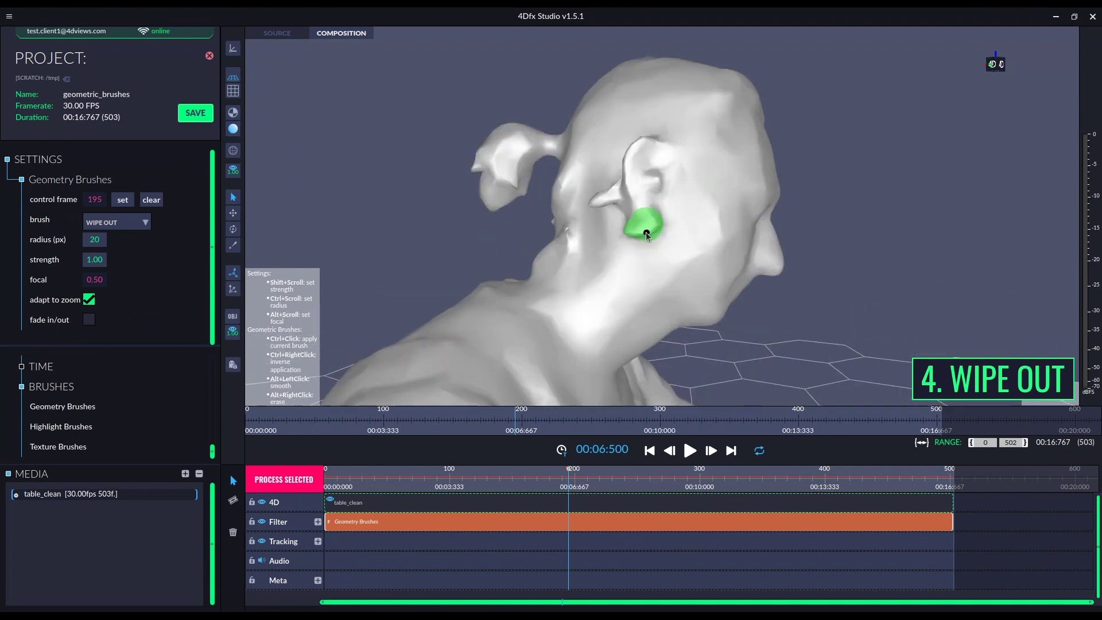
pyautogui.keyDown('ctrl'); pyautogui.moveTo(642, 229); pyautogui.dragTo(659, 187); pyautogui.keyUp('ctrl')
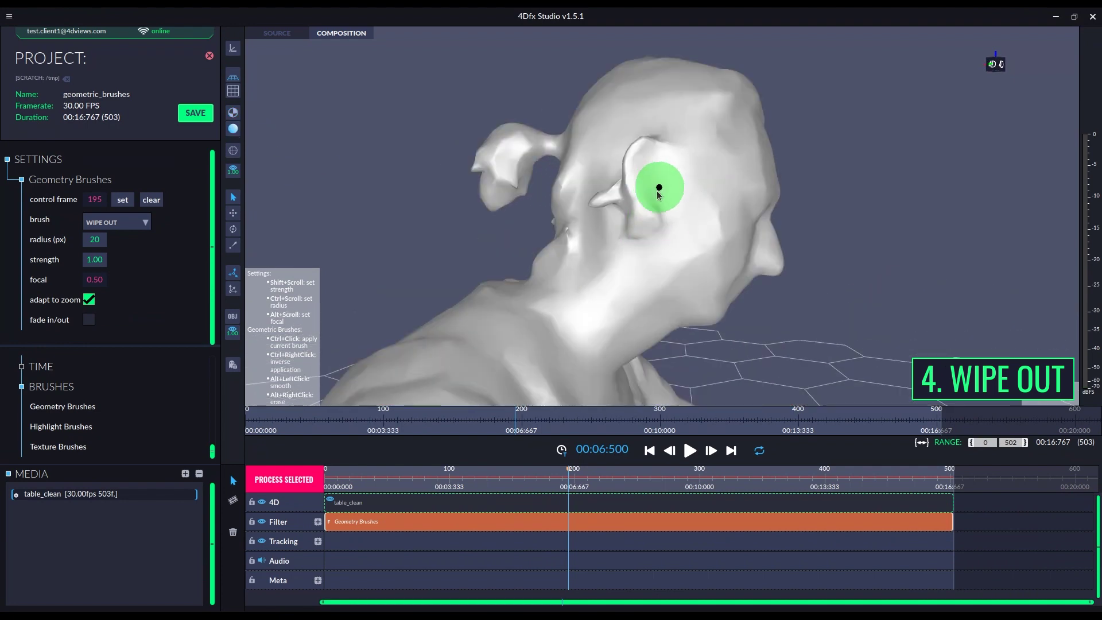
# Enlarge the Wipe Out brush's radius for the area around the ear and neck.
pyautogui.scroll(5, 620, 239)
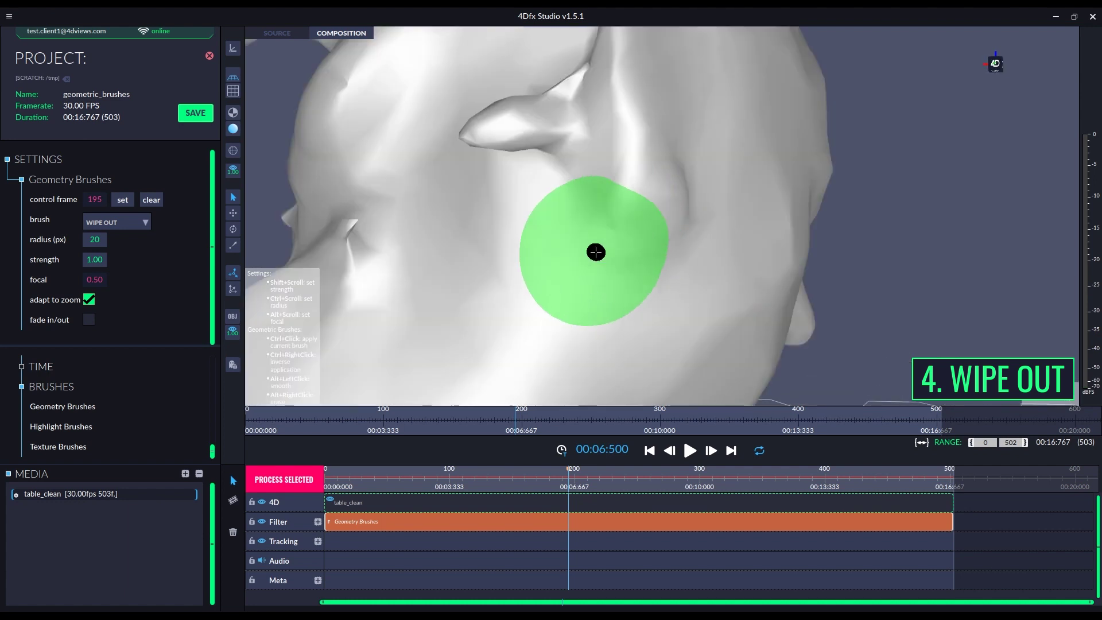
pyautogui.moveTo(685, 236)
pyautogui.mouseDown()
pyautogui.moveTo(545, 231)
pyautogui.moveTo(505, 131)
pyautogui.moveTo(480, 113)
pyautogui.moveTo(509, 132)
pyautogui.moveTo(381, 226)
pyautogui.moveTo(698, 201)
pyautogui.moveTo(545, 186)
pyautogui.mouseUp()
pyautogui.keyDown('ctrl'); pyautogui.scroll(5, 504, 130); pyautogui.keyUp('ctrl')
pyautogui.keyDown('ctrl'); pyautogui.scroll(-5, 510, 118); pyautogui.keyUp('ctrl')
pyautogui.keyDown('ctrl'); pyautogui.scroll(10, 574, 175); pyautogui.keyUp('ctrl')
pyautogui.scroll(-2, 573, 189)
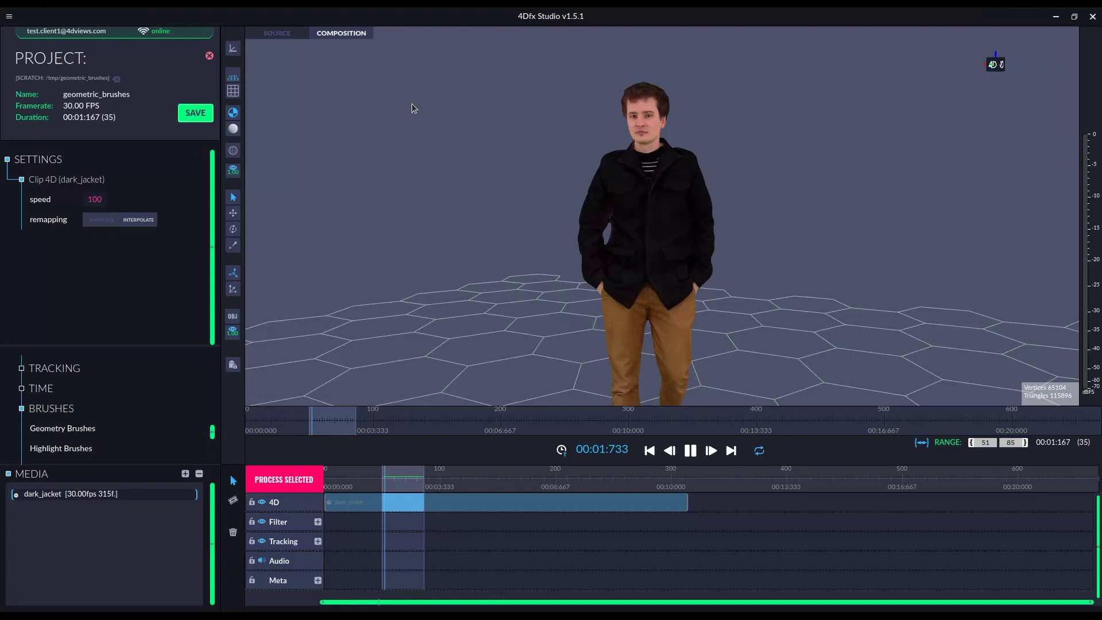
# Display the dark_jacket clip shaded, pause playback and add a Geometry Brushes filter spanning the clip's active range on the Filter track.
pyautogui.click(232, 128)
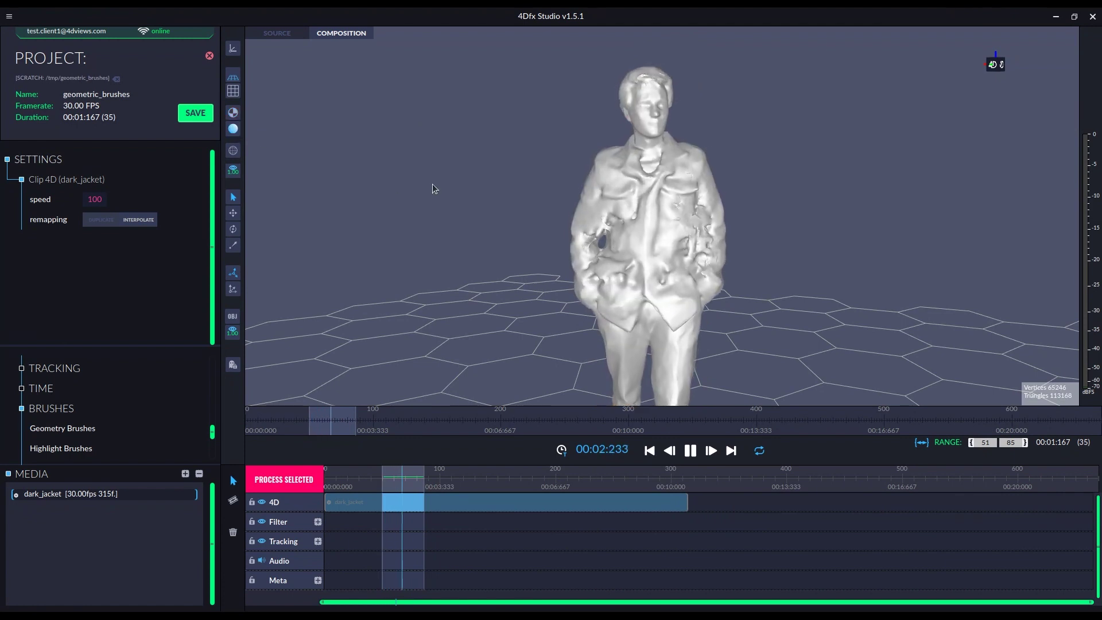
pyautogui.press('space')
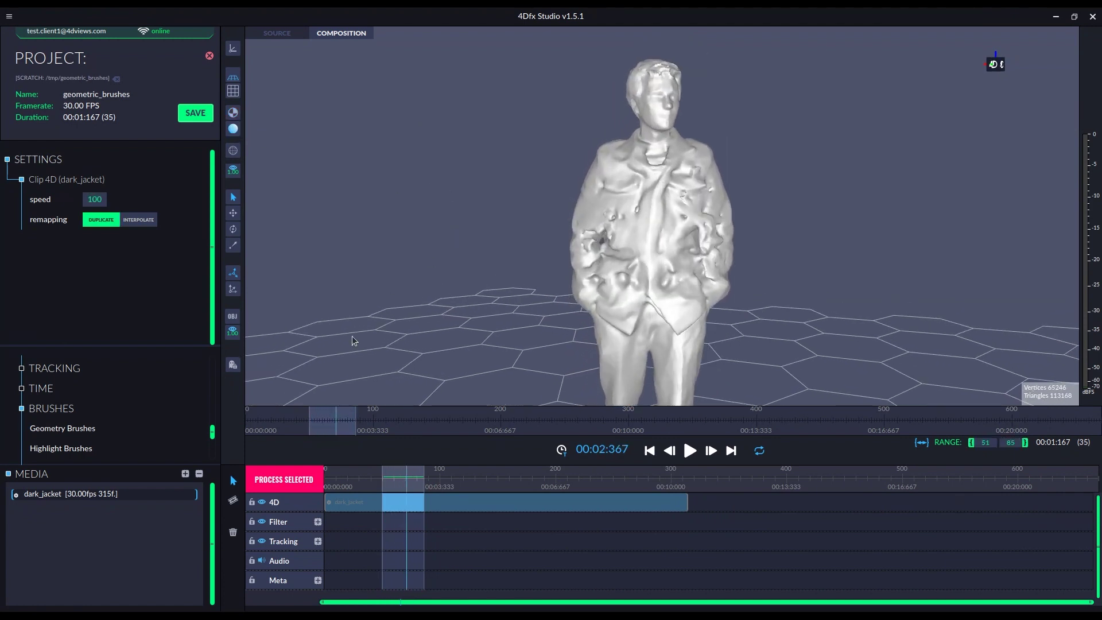
pyautogui.moveTo(63, 429)
pyautogui.mouseDown()
pyautogui.moveTo(382, 525)
pyautogui.moveTo(427, 518)
pyautogui.mouseUp()
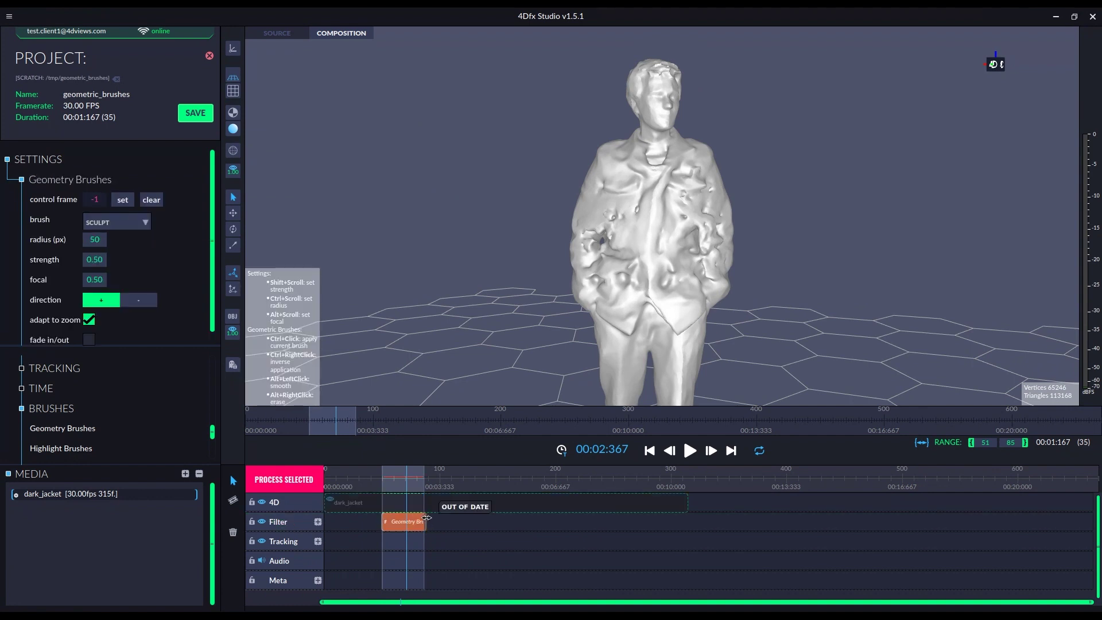
# Wipe out the bumps on the jacket's front with a 70 px Wipe Out brush, defining the current frame as the control frame.
pyautogui.scroll(5, 641, 198)
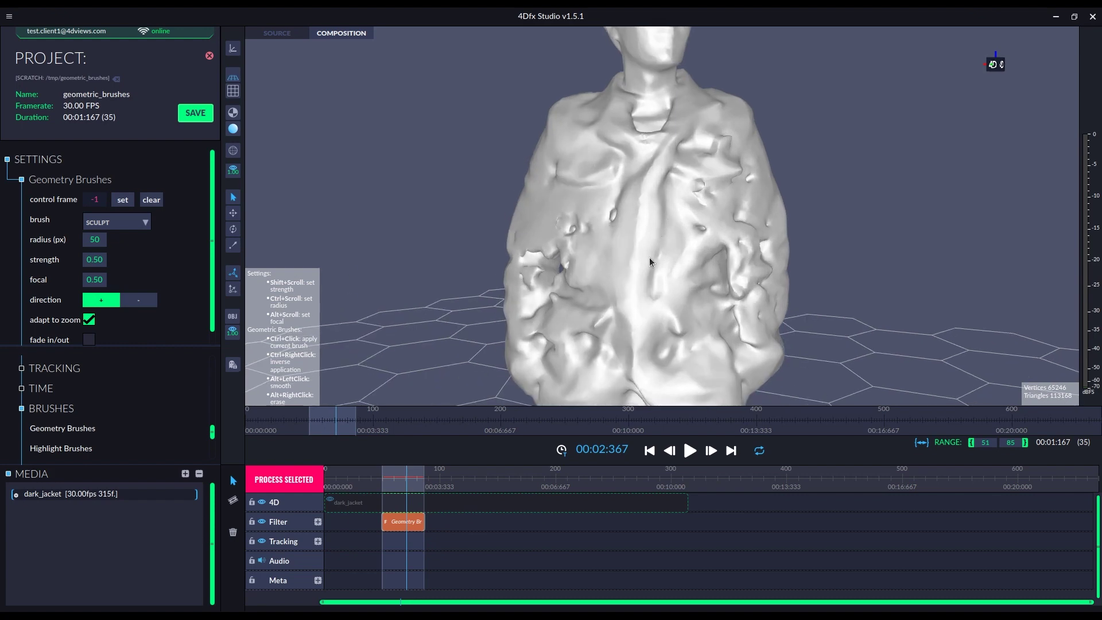
pyautogui.press('2')
pyautogui.moveTo(642, 257); pyautogui.dragTo(677, 221)
pyautogui.keyDown('ctrl'); pyautogui.click(707, 191); pyautogui.keyUp('ctrl')
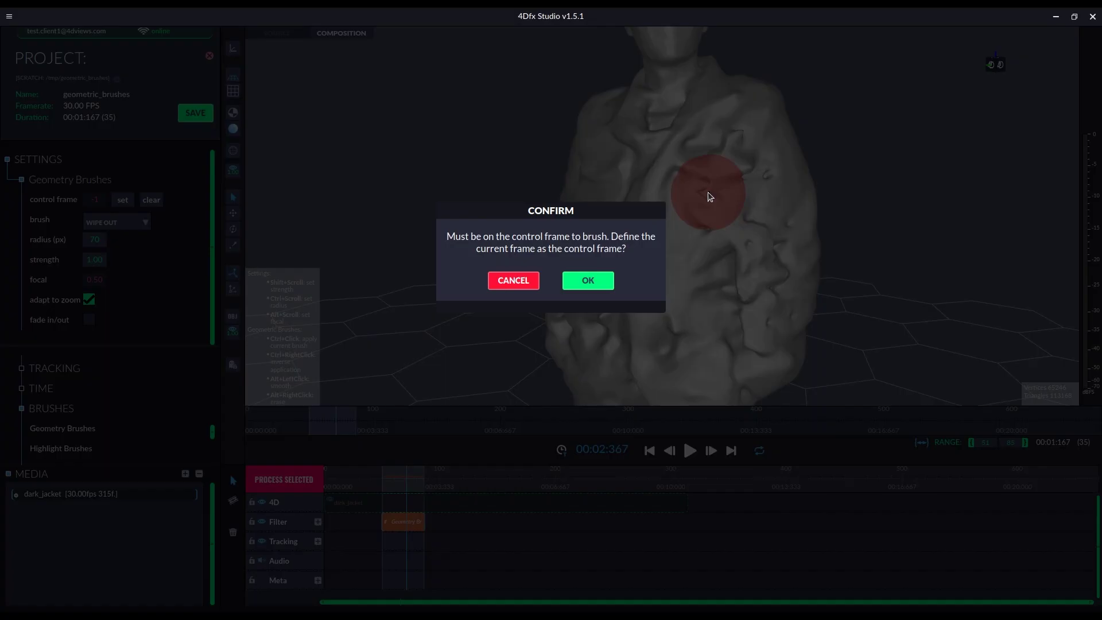
pyautogui.press('Return')
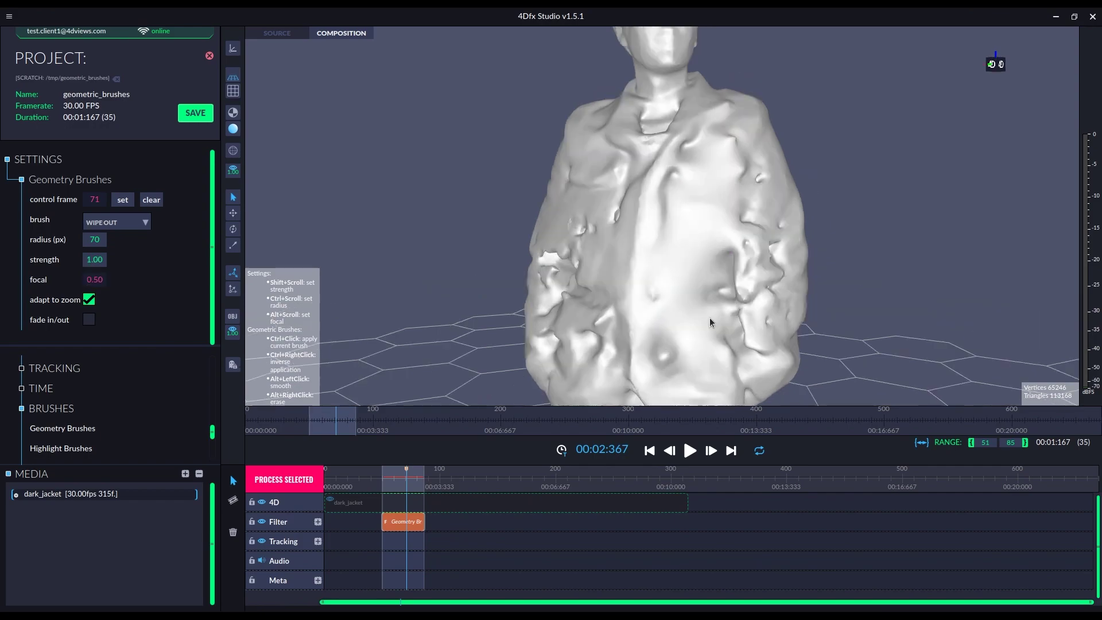
# Smooth the jacket's surface with the Smooth brush at 75 px radius and 0.50 strength, and process the Geometry Brushes filter.
pyautogui.moveTo(709, 318)
pyautogui.keyDown('alt'); pyautogui.mouseDown()
pyautogui.moveTo(565, 236)
pyautogui.moveTo(542, 342)
pyautogui.moveTo(489, 281)
pyautogui.mouseUp(); pyautogui.keyUp('alt')
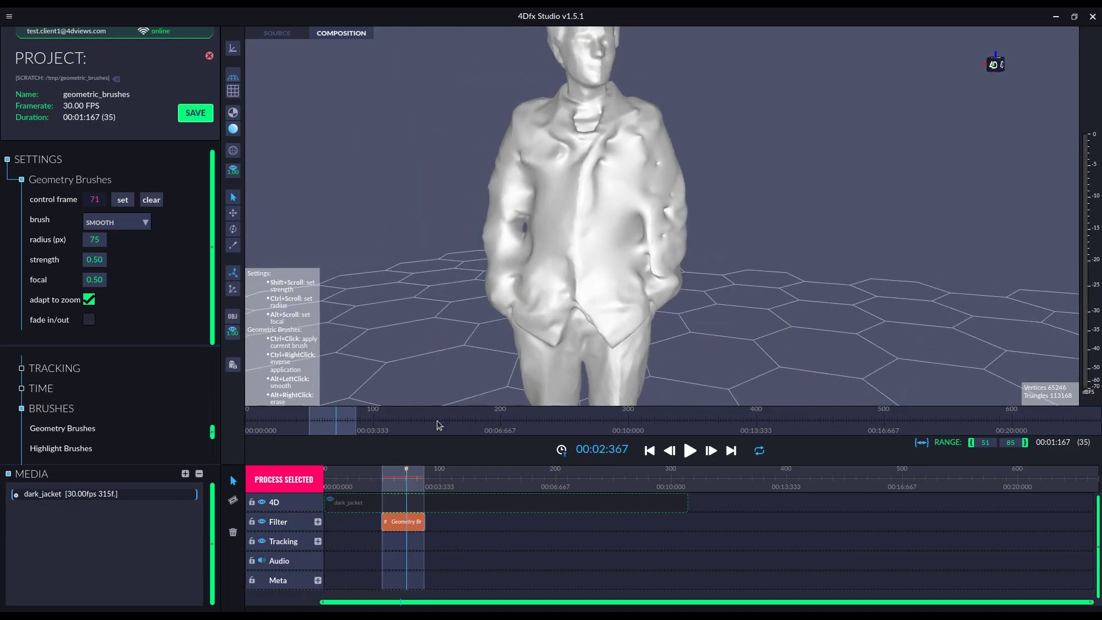
pyautogui.click(283, 480)
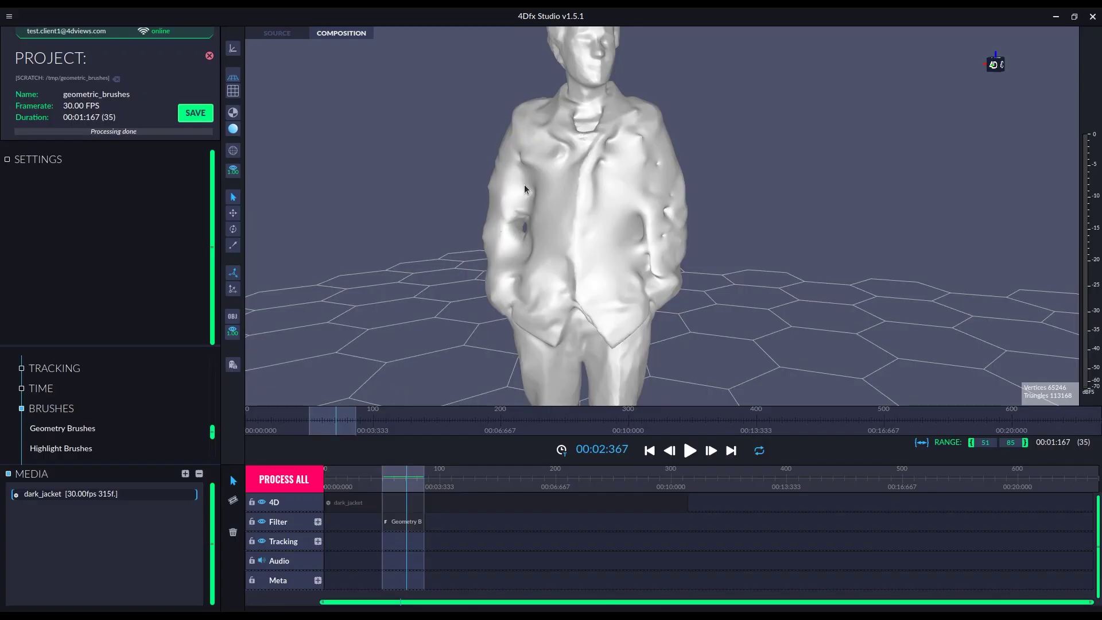
# Play back the dark_jacket clip, selecting and deselecting the Geometry Brushes filter to compare the jacket's surface.
pyautogui.press('space')
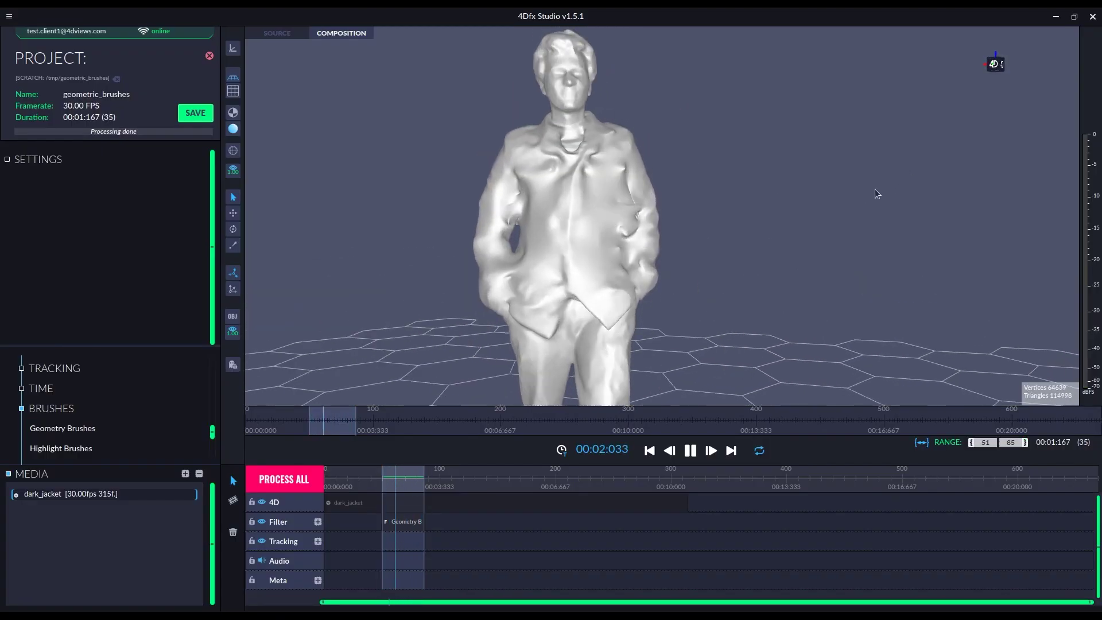
pyautogui.click(409, 523)
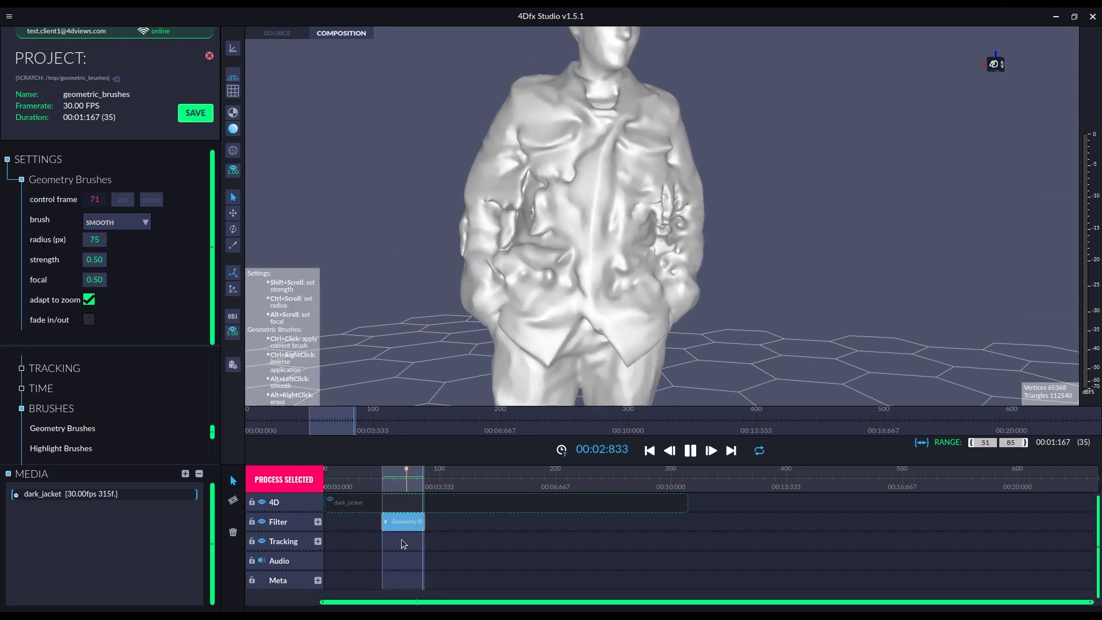
pyautogui.click(399, 553)
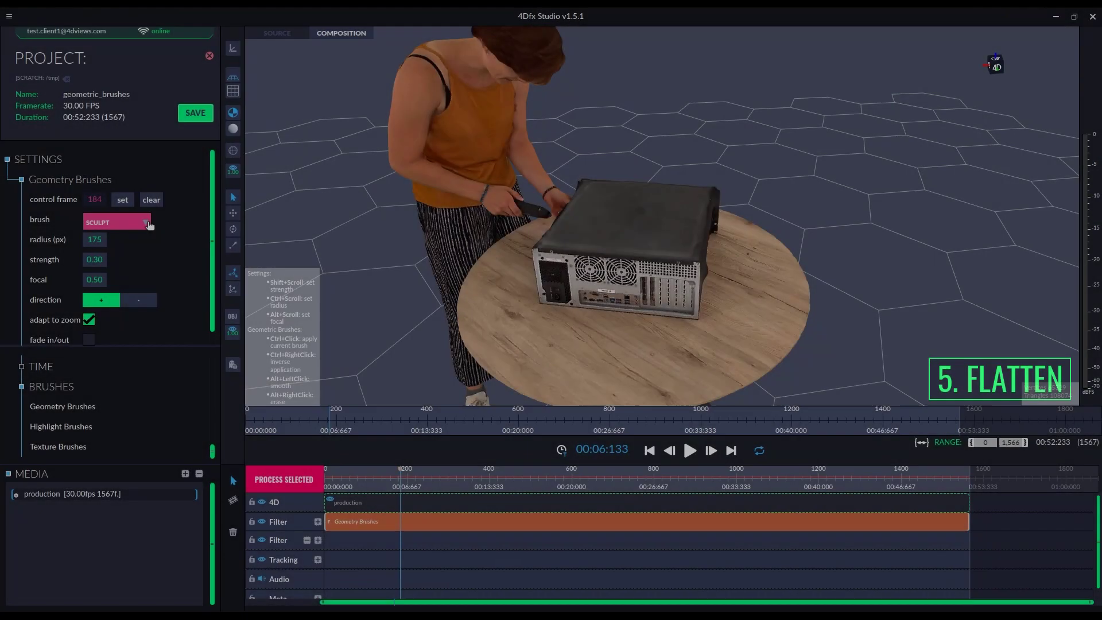
# Choose the Flatten brush for the production clip's Geometry Brushes filter and display the mesh shaded without texture.
pyautogui.click(147, 223)
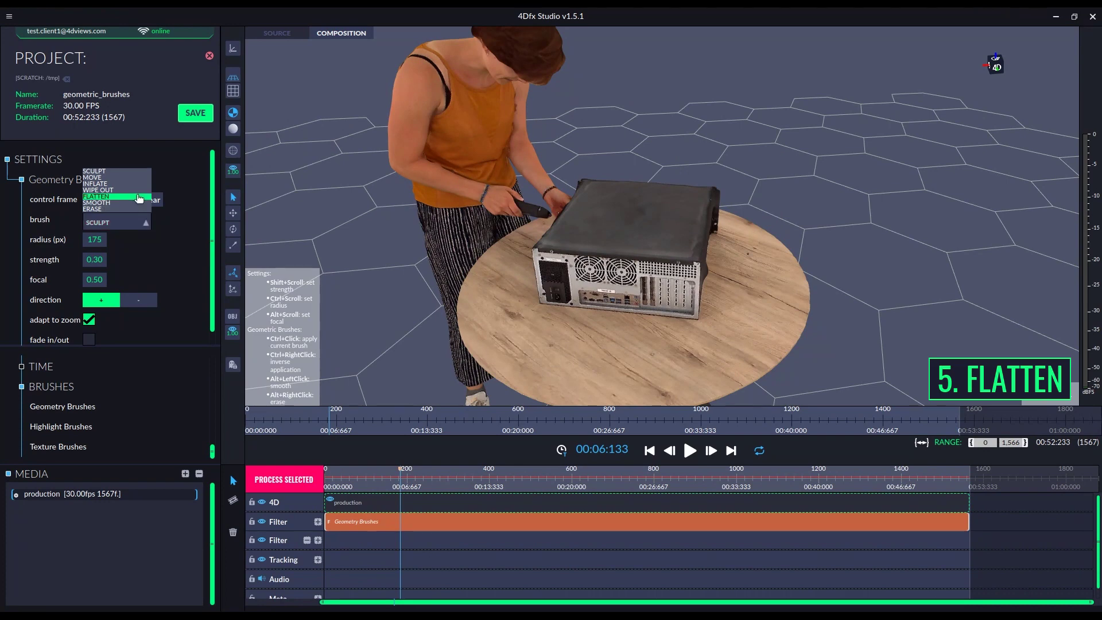
pyautogui.click(115, 199)
pyautogui.click(232, 128)
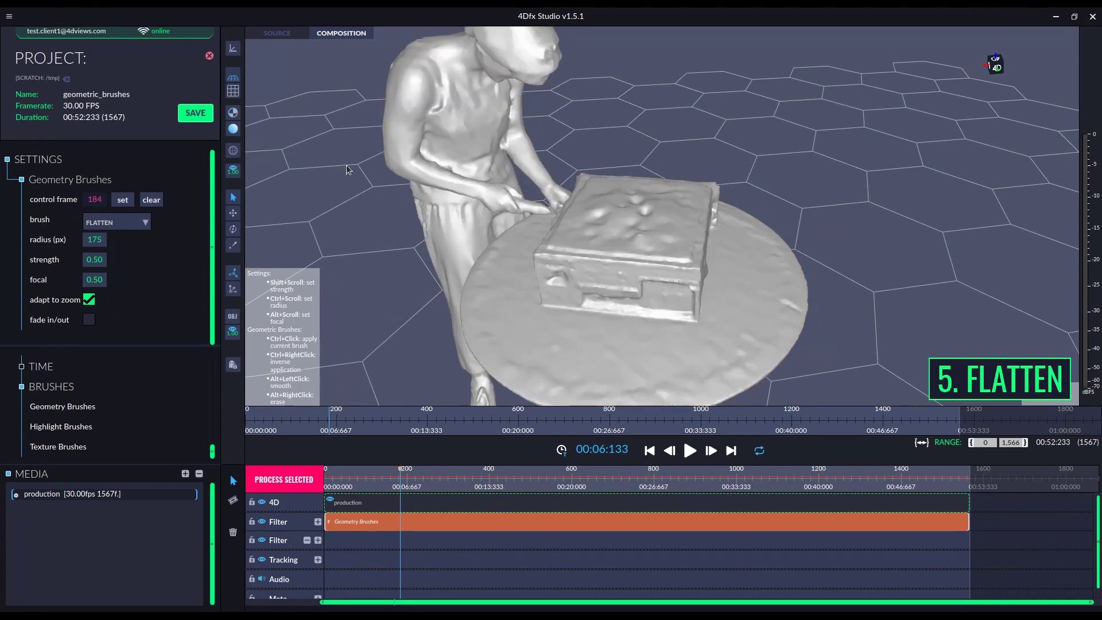
# Flatten the bumps on top of the computer case with the Flatten brush at a 225 px radius.
pyautogui.scroll(8, 767, 254)
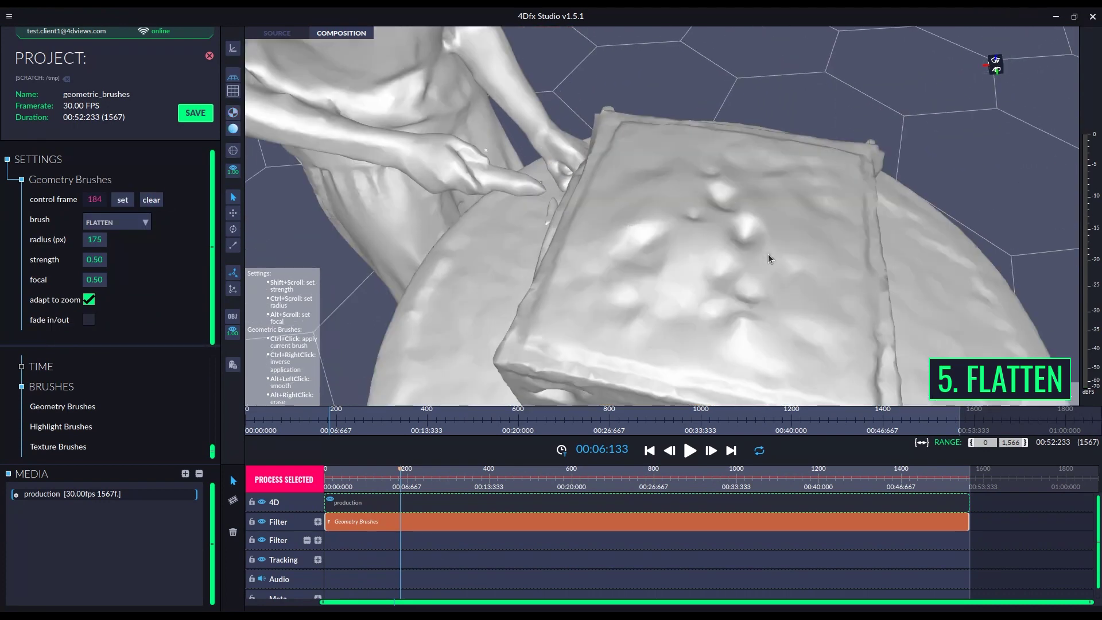
pyautogui.keyDown('ctrl'); pyautogui.scroll(3, 675, 234); pyautogui.keyUp('ctrl')
pyautogui.keyDown('ctrl'); pyautogui.scroll(4, 640, 215); pyautogui.keyUp('ctrl')
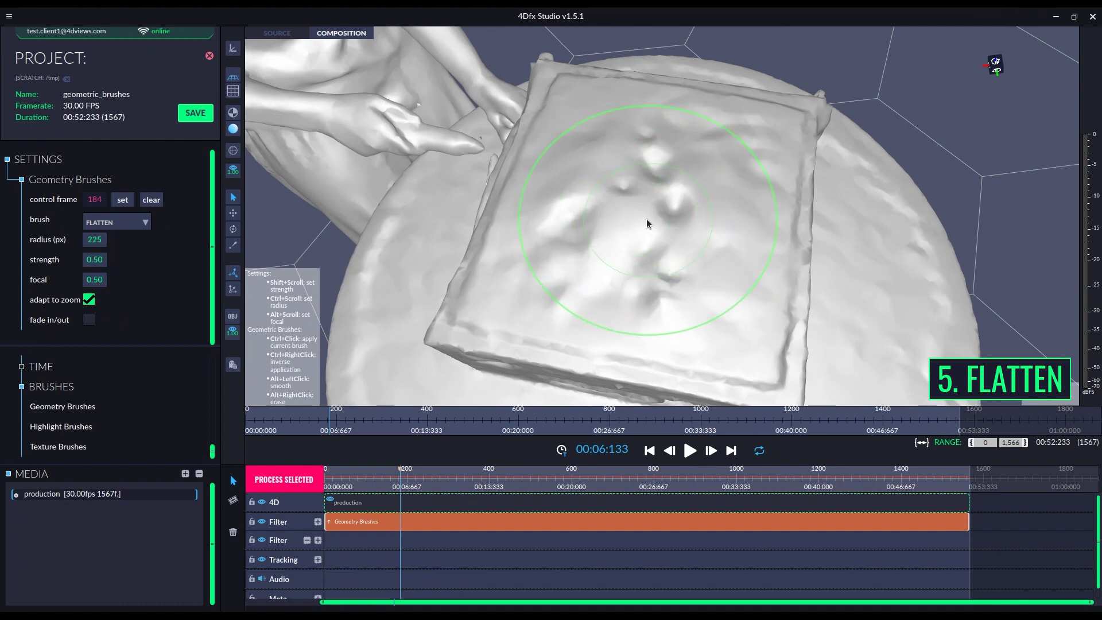
pyautogui.keyDown('ctrl'); pyautogui.moveTo(646, 221); pyautogui.dragTo(705, 164); pyautogui.keyUp('ctrl')
pyautogui.moveTo(705, 155)
pyautogui.keyDown('ctrl'); pyautogui.mouseDown()
pyautogui.moveTo(565, 208)
pyautogui.moveTo(585, 276)
pyautogui.moveTo(708, 309)
pyautogui.moveTo(729, 192)
pyautogui.moveTo(621, 292)
pyautogui.mouseUp(); pyautogui.keyUp('ctrl')
# Reduce the Flatten brush's radius to 210 px and examine the flattened top of the computer case from several angles.
pyautogui.scroll(-3, 700, 195)
pyautogui.keyDown('ctrl'); pyautogui.scroll(-3, 624, 252); pyautogui.keyUp('ctrl')
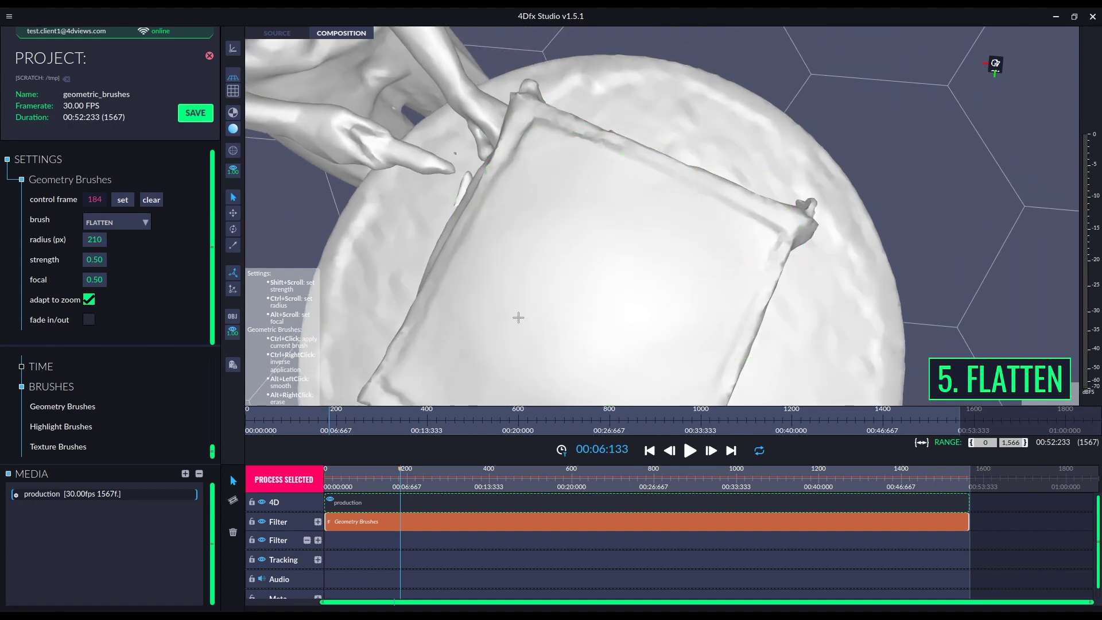
pyautogui.moveTo(539, 295)
pyautogui.mouseDown()
pyautogui.moveTo(693, 248)
pyautogui.moveTo(597, 288)
pyautogui.moveTo(726, 221)
pyautogui.moveTo(585, 281)
pyautogui.mouseUp()
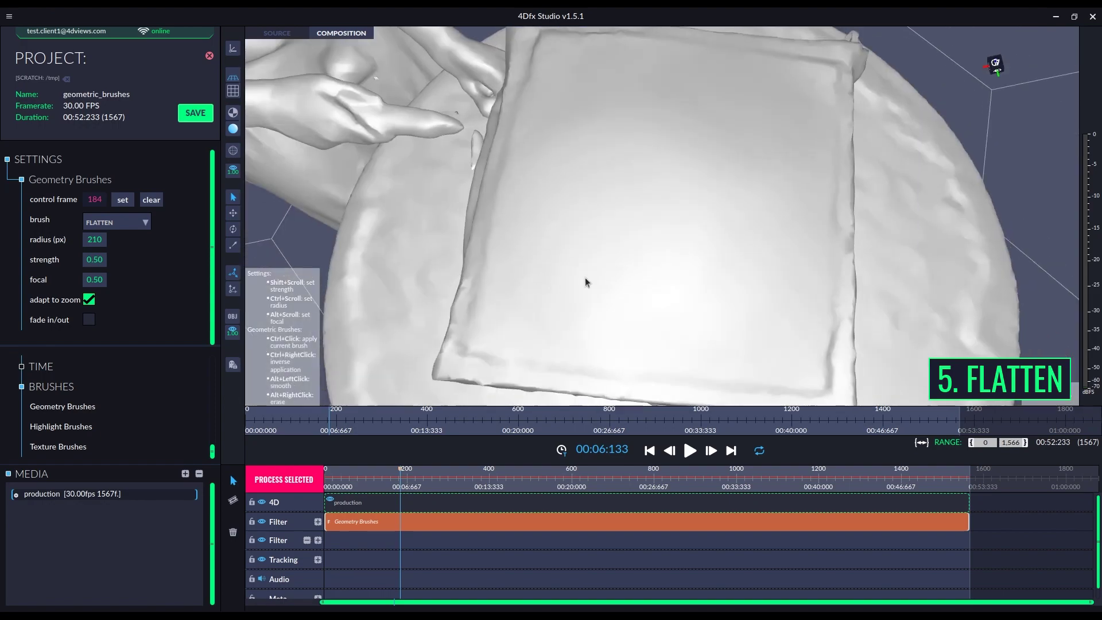
pyautogui.scroll(-3, 597, 253)
pyautogui.moveTo(611, 220); pyautogui.dragTo(749, 301)
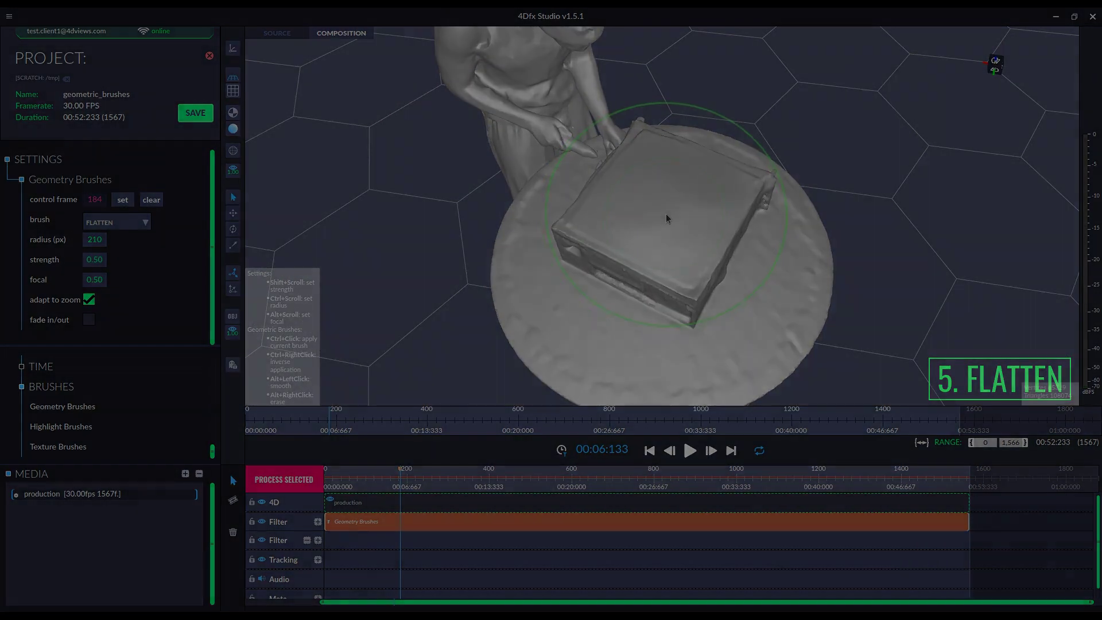